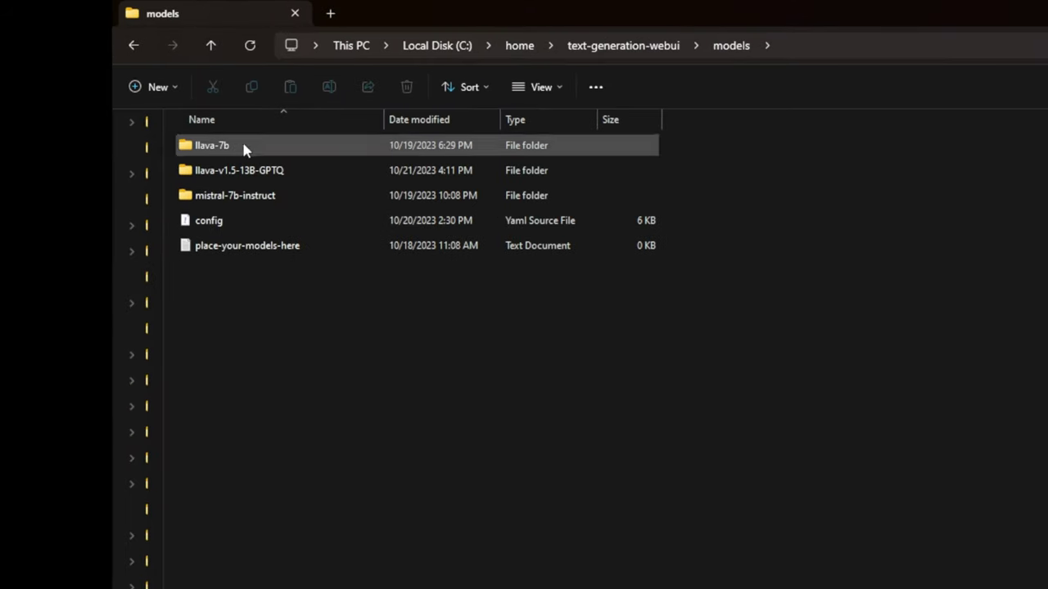
# Check the LLaVA 1.5 13B GPTQ model folder and the example launch commands in the multimodal extension's README
pyautogui.click(266, 174)
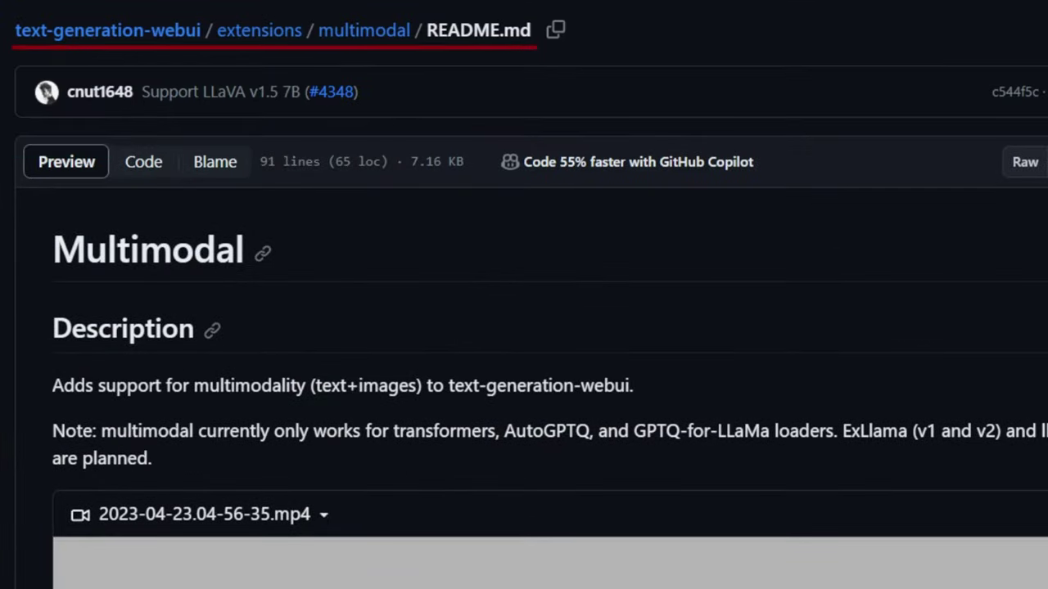
pyautogui.scroll(-15, 524, 328)
pyautogui.scroll(5, 524, 328)
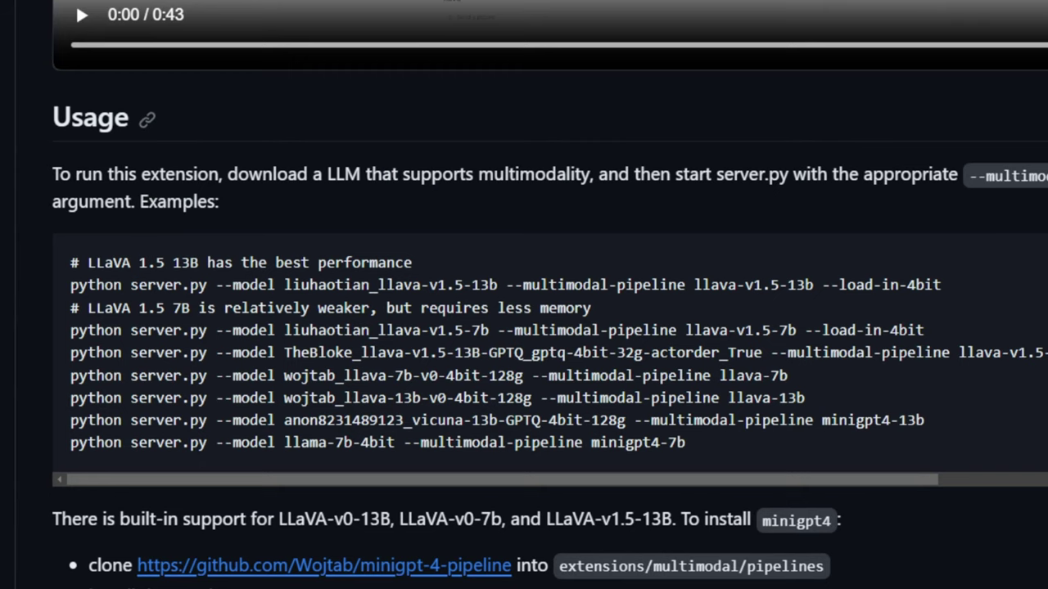
pyautogui.moveTo(70, 352); pyautogui.dragTo(983, 447)
pyautogui.click(985, 392)
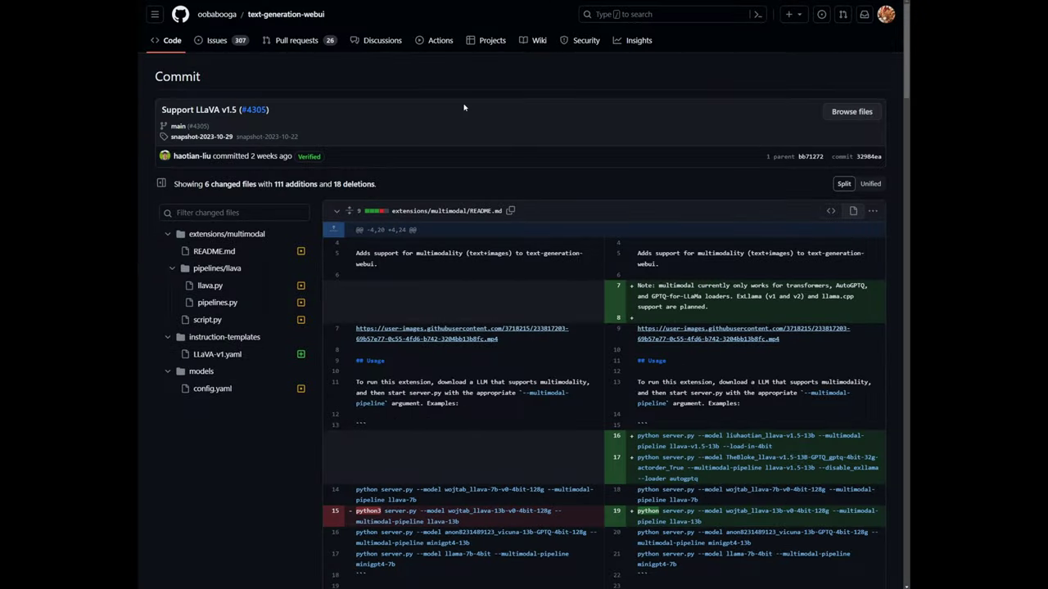
# Check the commit date and the README changes of the "Support LLaVA v1.5" commit
pyautogui.scroll(-1, 542, 151)
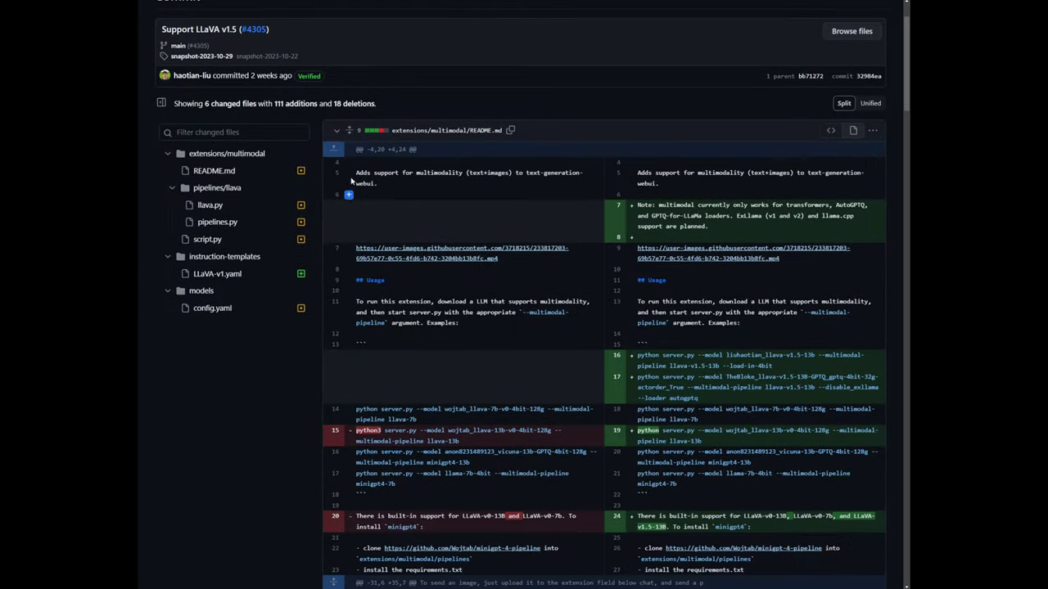
pyautogui.scroll(1, 264, 122)
pyautogui.moveTo(257, 157); pyautogui.dragTo(296, 161)
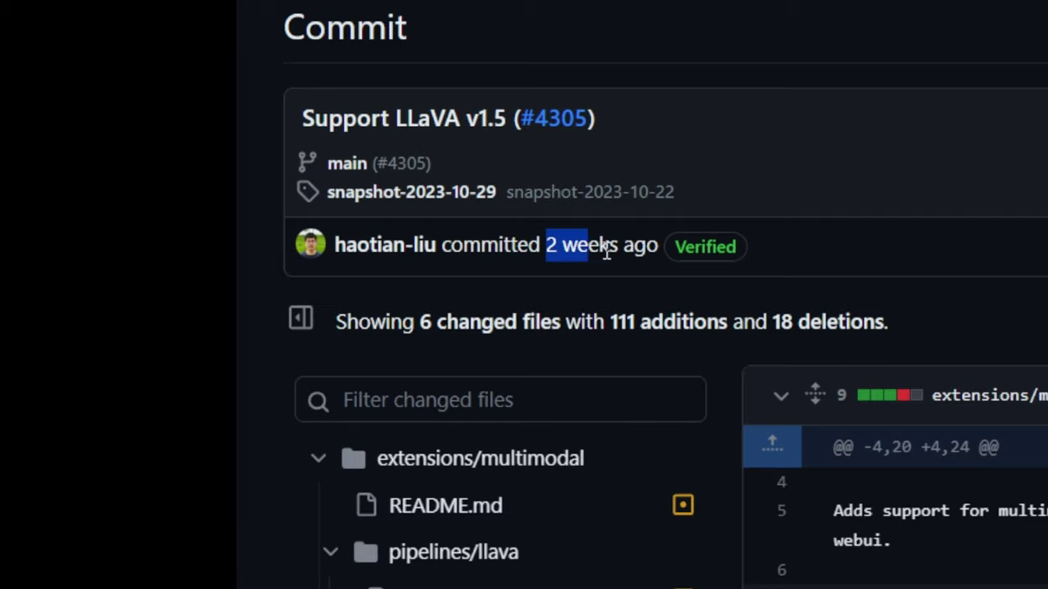
pyautogui.click(1039, 271)
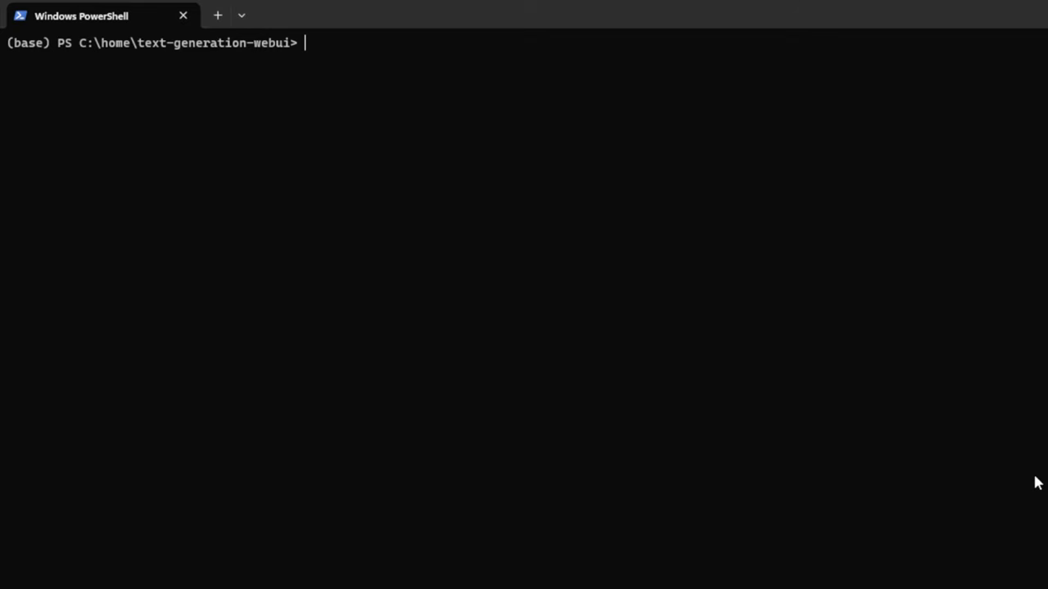
pyautogui.write('.\\start')
pyautogui.press('Tab')
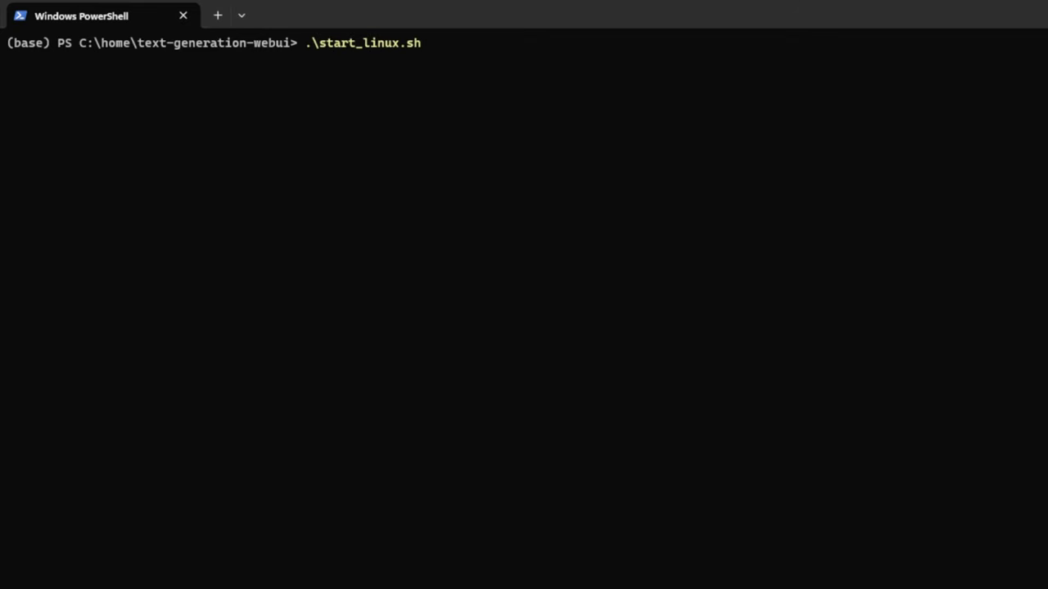
pyautogui.press('Tab')
pyautogui.press('Tab')
pyautogui.press('BackSpace')
pyautogui.press('BackSpace')
pyautogui.press('BackSpace')
pyautogui.press('BackSpace')
pyautogui.press('BackSpace')
pyautogui.press('BackSpace')
pyautogui.press('BackSpace')
pyautogui.press('BackSpace')
pyautogui.press('BackSpace')
pyautogui.press('BackSpace')
pyautogui.press('BackSpace')
pyautogui.press('BackSpace')
pyautogui.press('BackSpace')
pyautogui.press('BackSpace')
pyautogui.press('BackSpace')
pyautogui.press('BackSpace')
pyautogui.press('BackSpace')
pyautogui.press('BackSpace')
pyautogui.press('BackSpace')
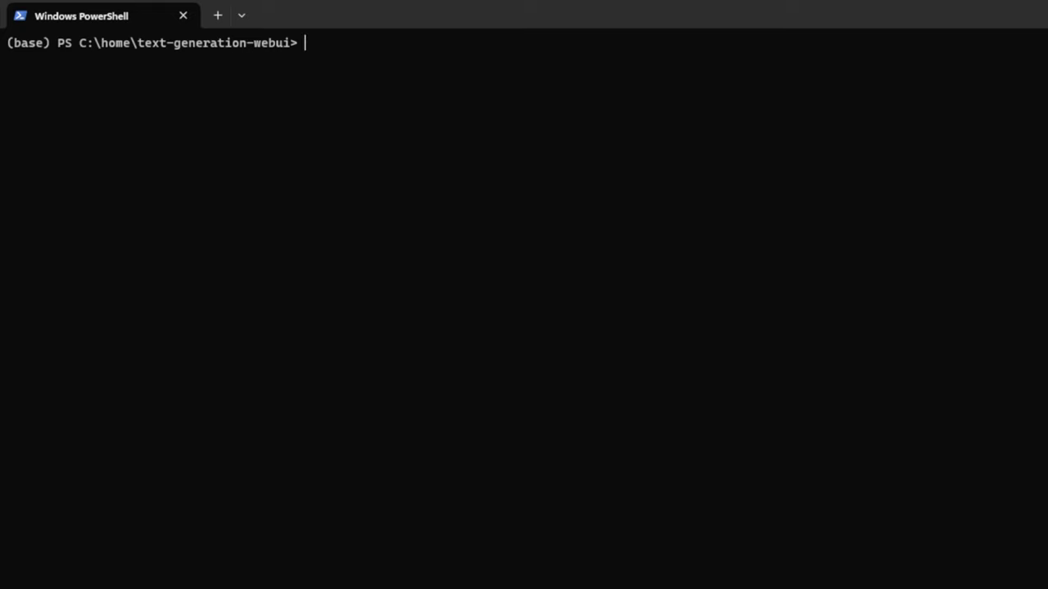
# Change into the installer_files directory of text-generation-webui and list its contents
pyautogui.write('cd in')
pyautogui.press('Tab')
pyautogui.press('Return')
pyautogui.write('ls')
pyautogui.press('Return')
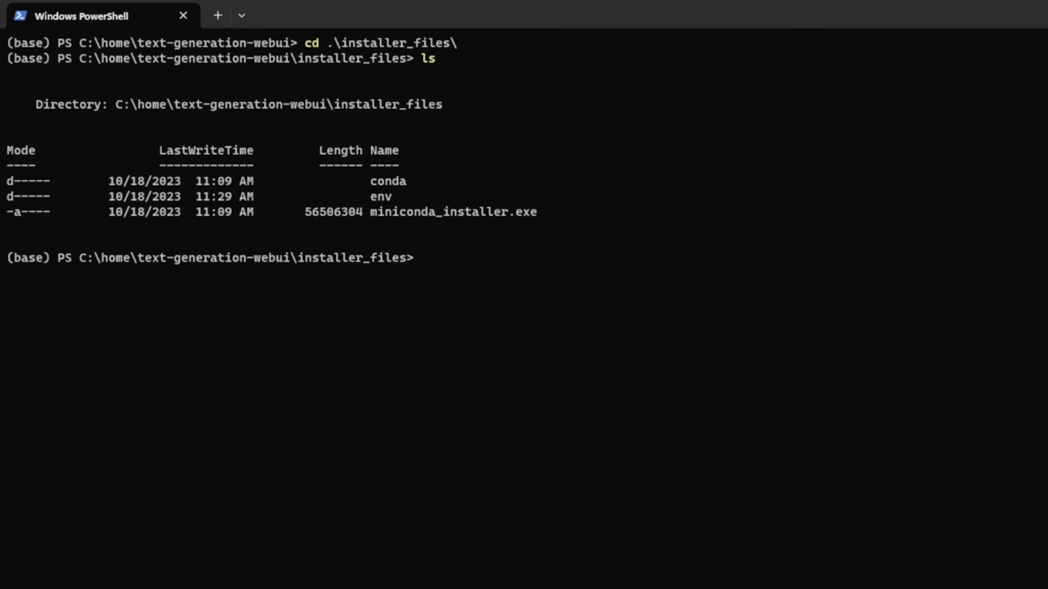
# Enter the env directory, print its full path and copy that path
pyautogui.write('cd env')
pyautogui.press('Return')
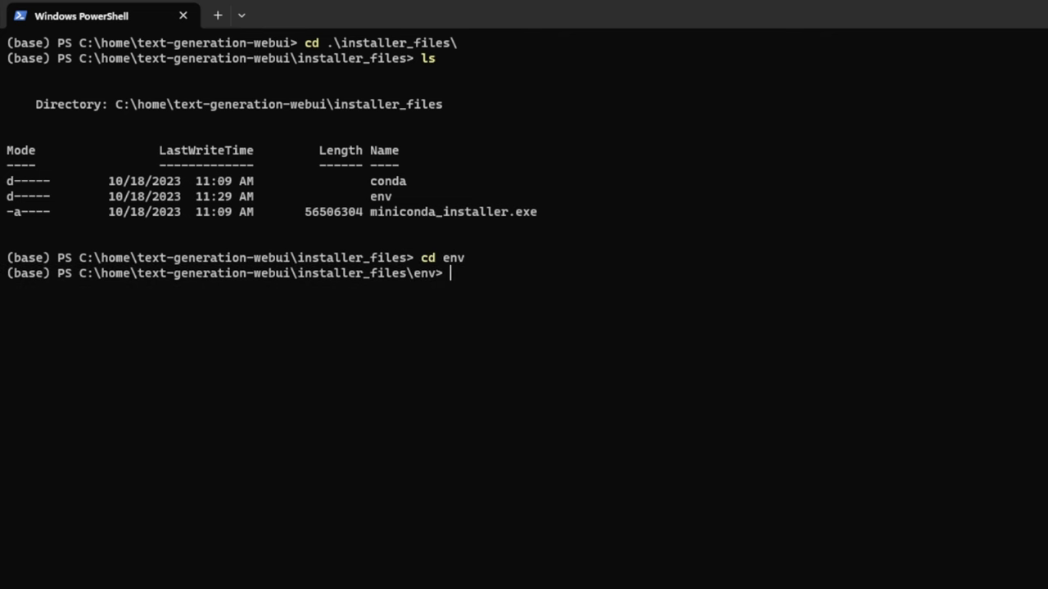
pyautogui.write('pwd')
pyautogui.press('Return')
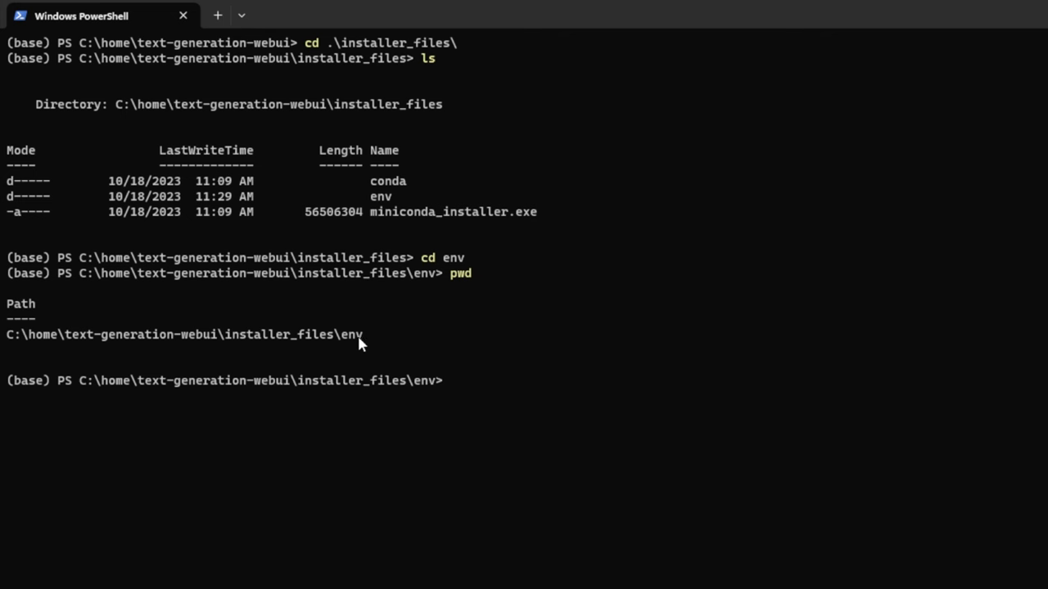
pyautogui.moveTo(360, 334); pyautogui.dragTo(0, 336)
pyautogui.hotkey('ctrl', 'c')
# Go back up two directories and activate the conda environment at C:\home\text-generation-webui\installer_files\env
pyautogui.write('cd ../..')
pyautogui.press('Return')
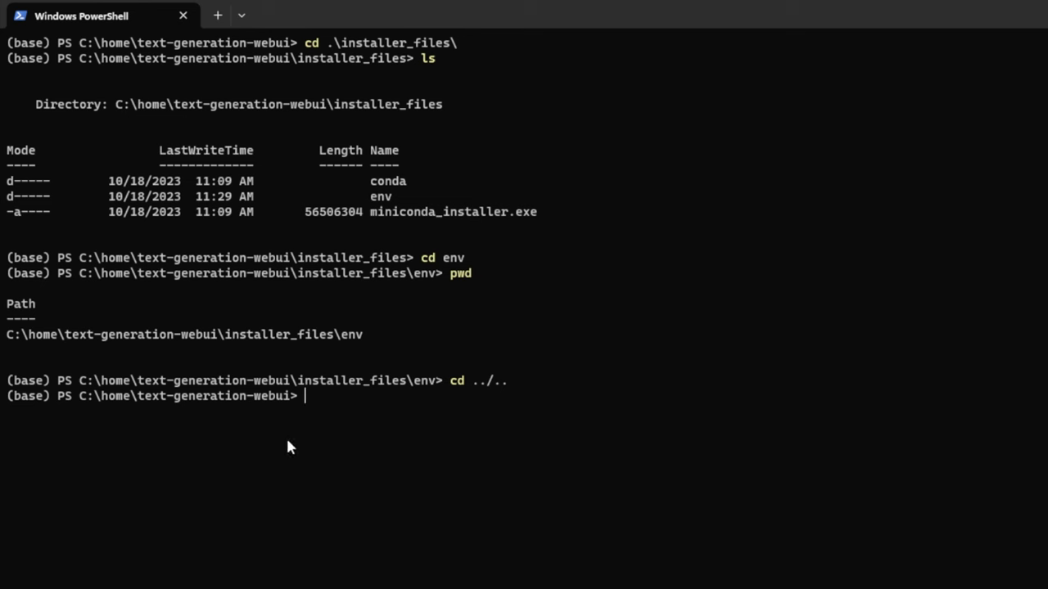
pyautogui.write('conda activate')
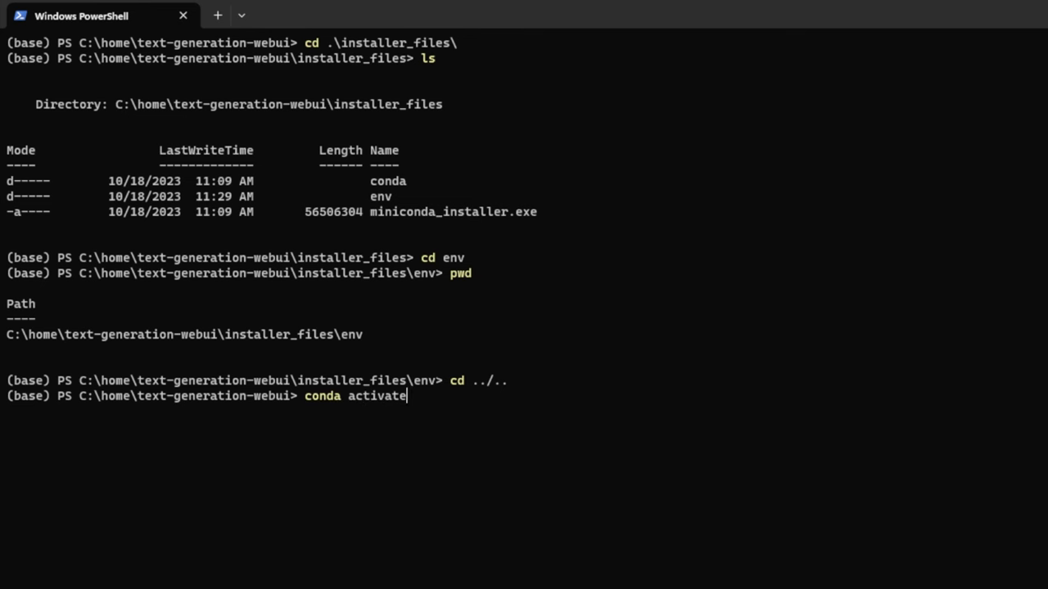
pyautogui.hotkey('ctrl', 'v')
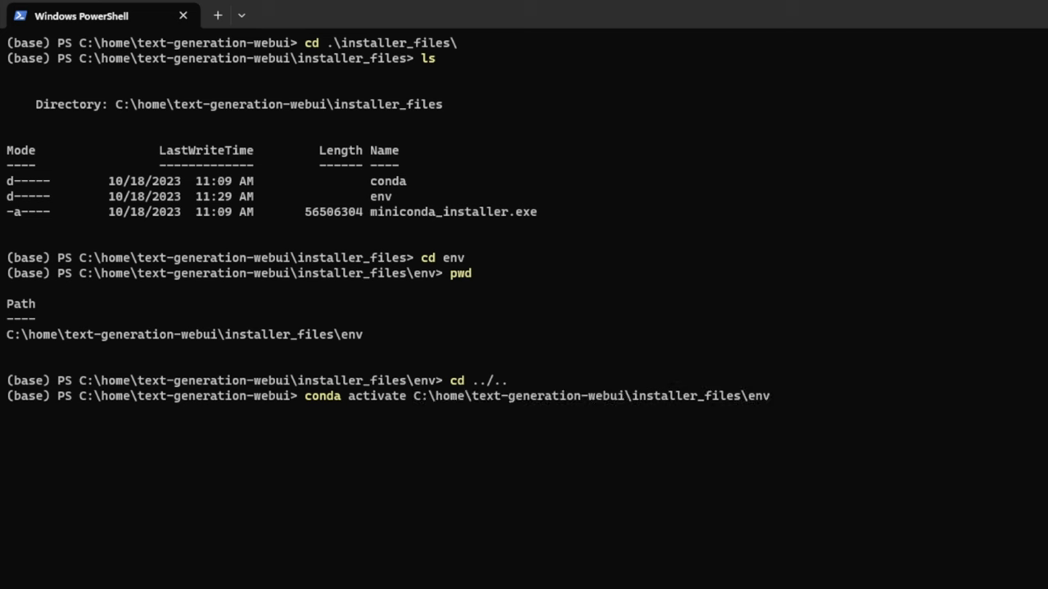
pyautogui.press('Return')
pyautogui.moveTo(376, 411); pyautogui.dragTo(12, 411)
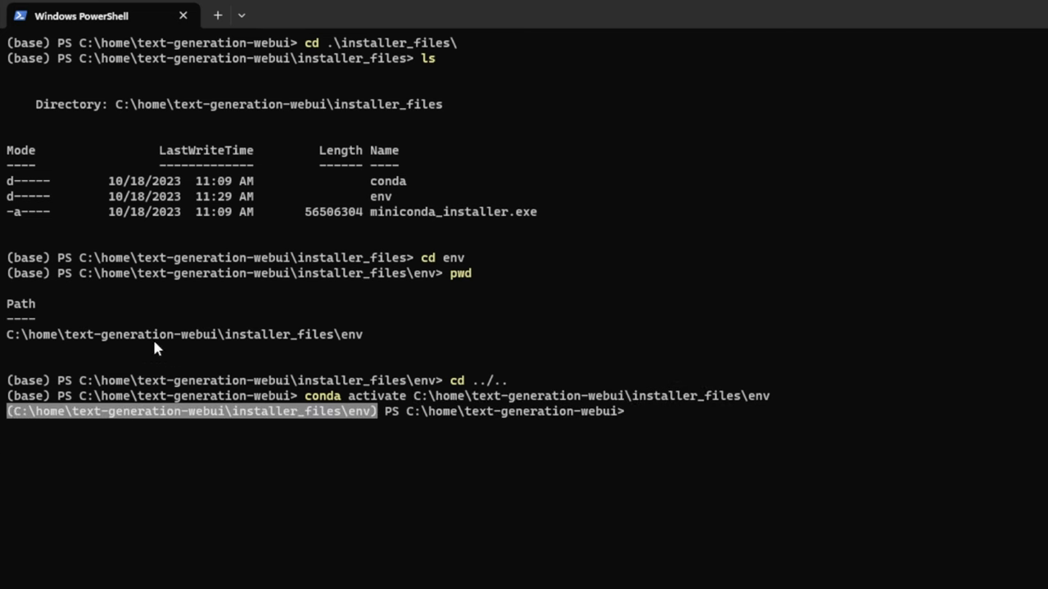
pyautogui.hotkey('ctrl', 'c')
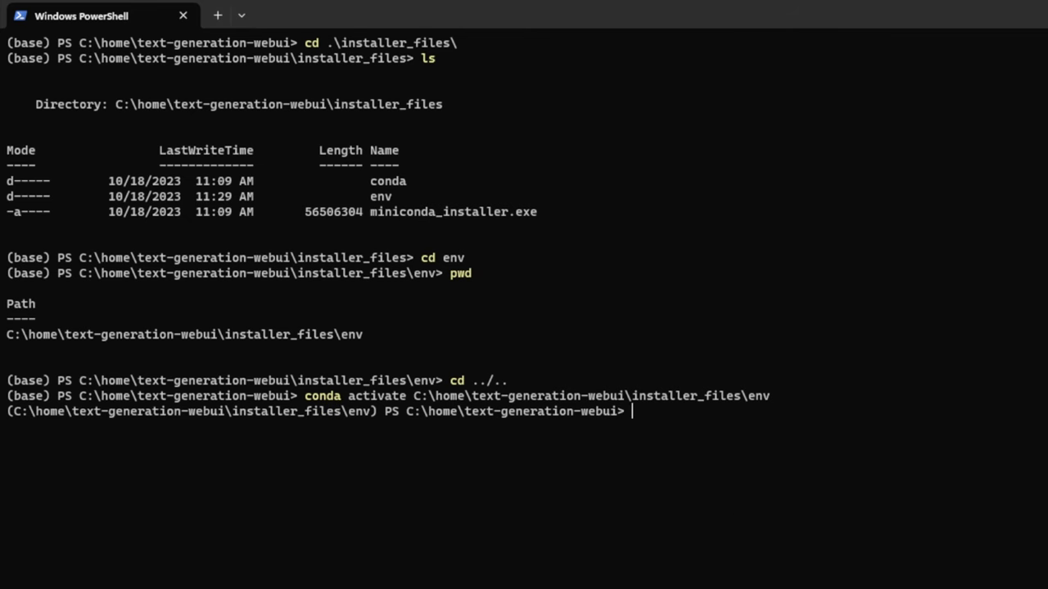
# Run python server.py --model C:\home\text-generation-webui\models\llava-v1.5-13B-GPTQ\ --multimodal-pipeline llava-v1.5-13b --api --extensions multimodal --disable_exllama --loader autogptq --listen
pyautogui.hotkey('ctrl', 'v')
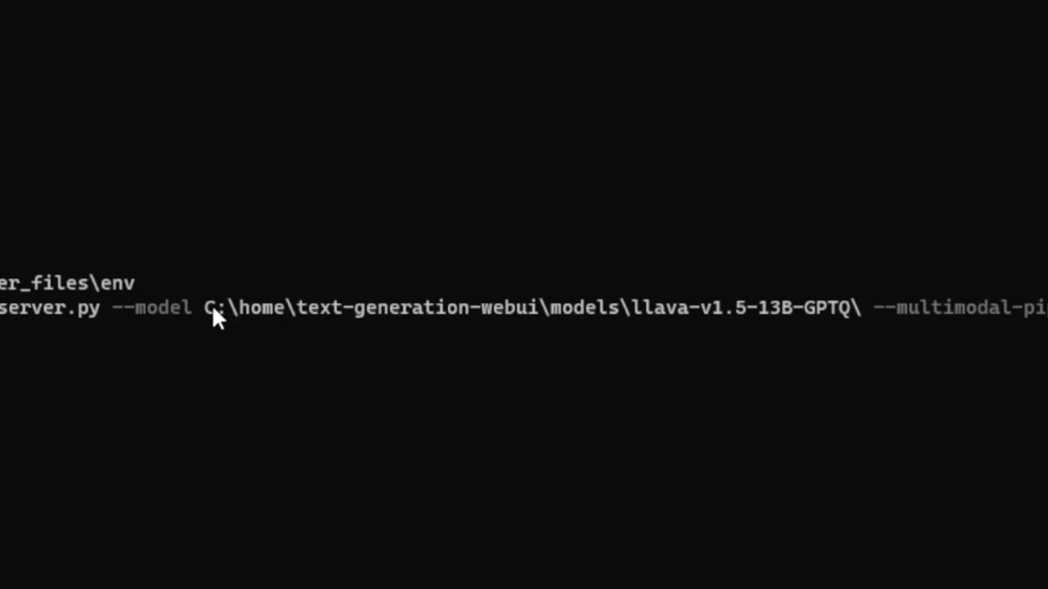
pyautogui.moveTo(213, 310); pyautogui.dragTo(858, 316)
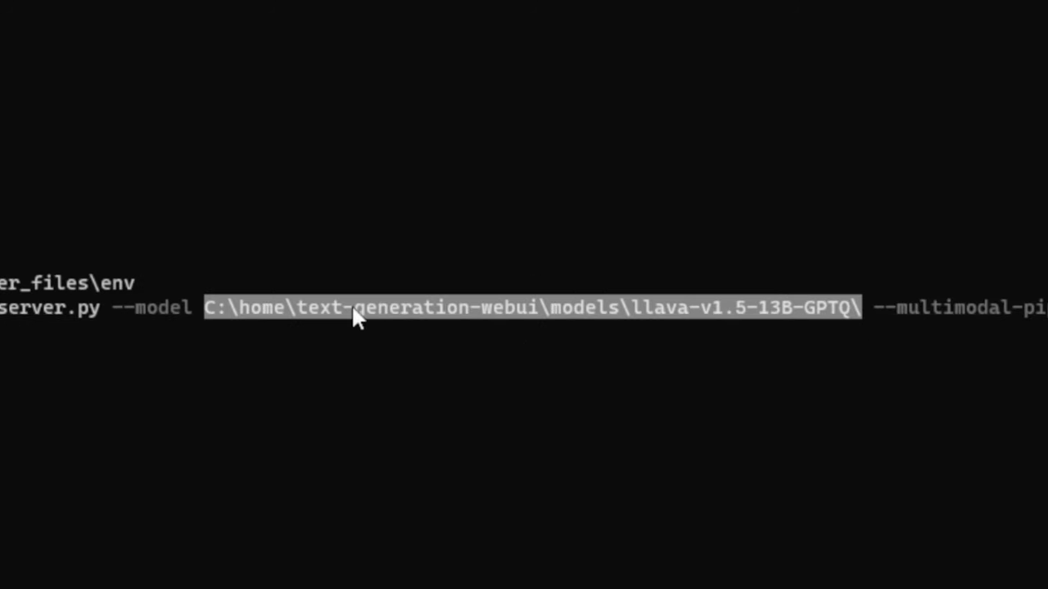
pyautogui.hotkey('ctrl', 'c')
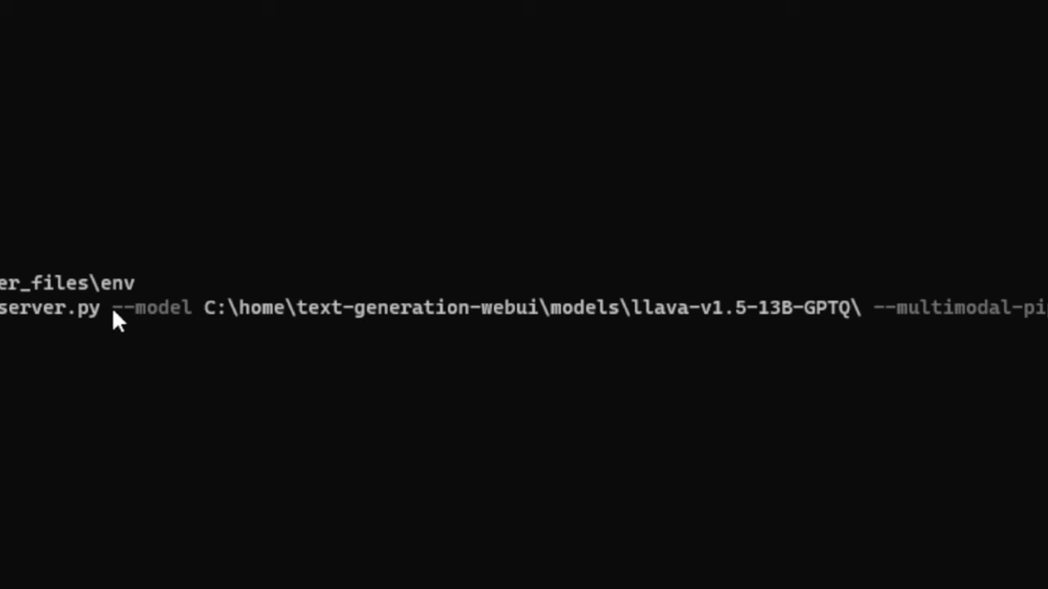
pyautogui.moveTo(112, 308); pyautogui.dragTo(0, 365)
pyautogui.hotkey('ctrl', 'c')
pyautogui.hotkey('ctrl', 'c')
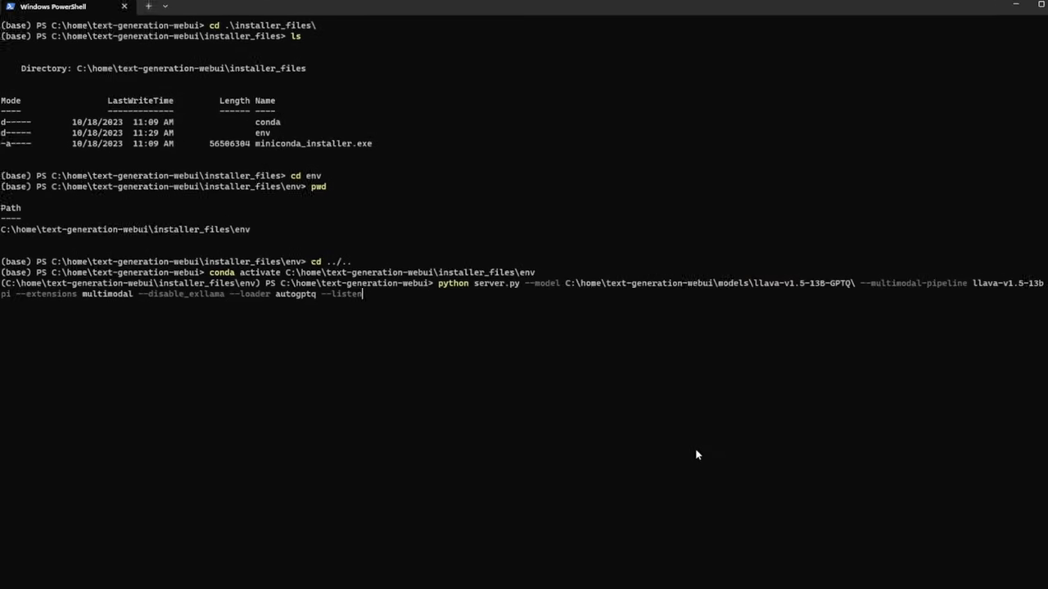
pyautogui.press('Return')
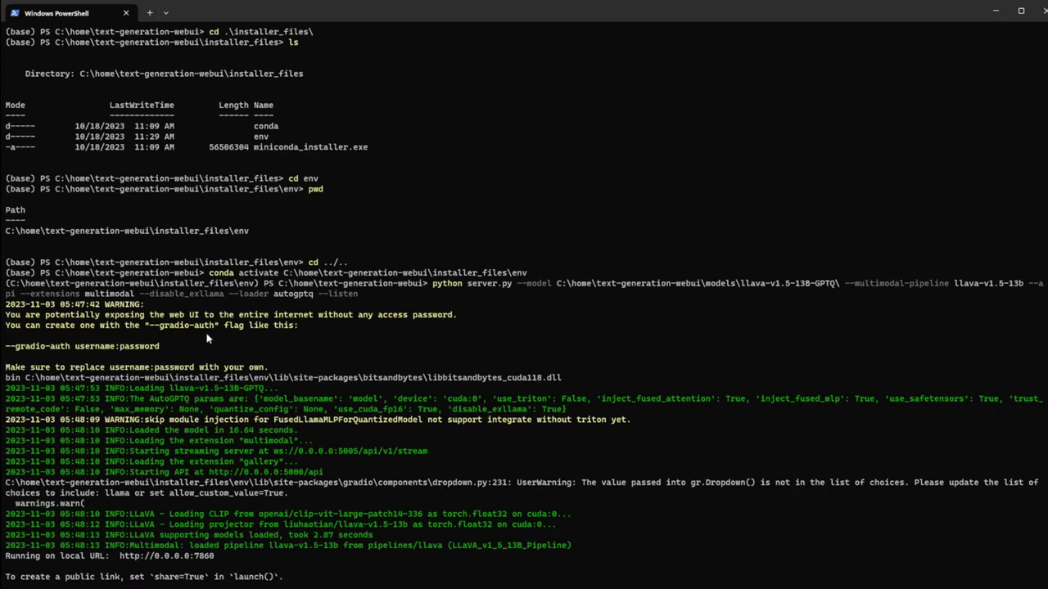
# Check the web UI's local URL and the API address in the server's startup output
pyautogui.moveTo(224, 556); pyautogui.dragTo(162, 559)
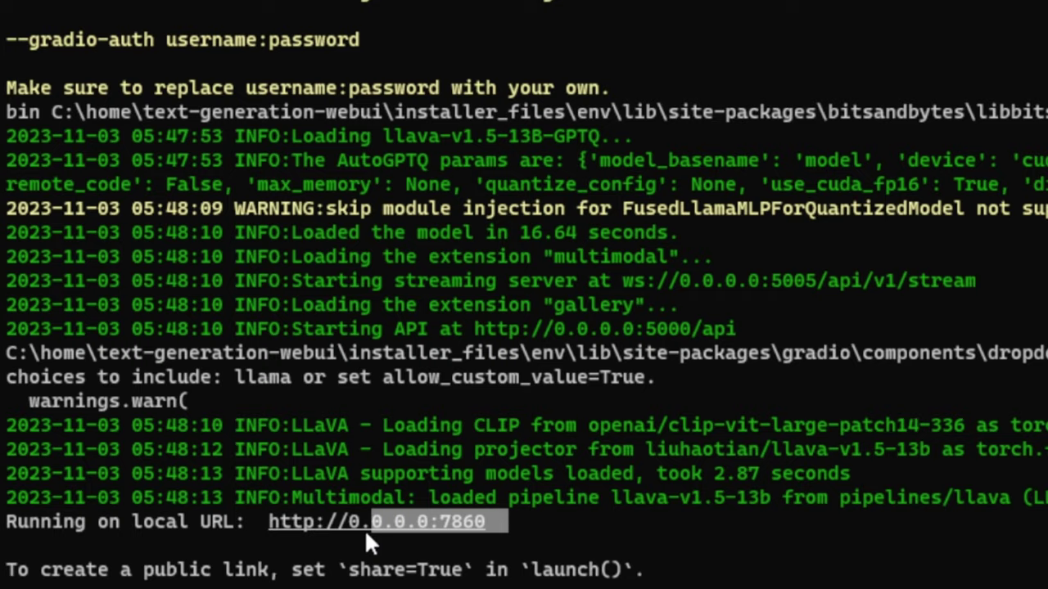
pyautogui.moveTo(366, 535); pyautogui.dragTo(528, 514)
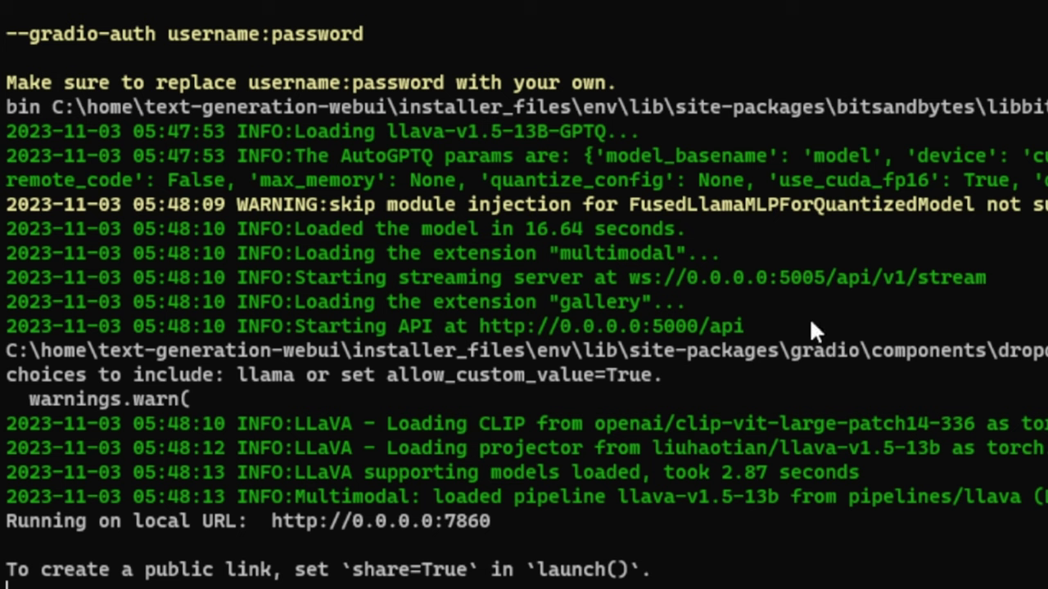
pyautogui.moveTo(750, 344); pyautogui.dragTo(629, 325)
pyautogui.click(647, 329)
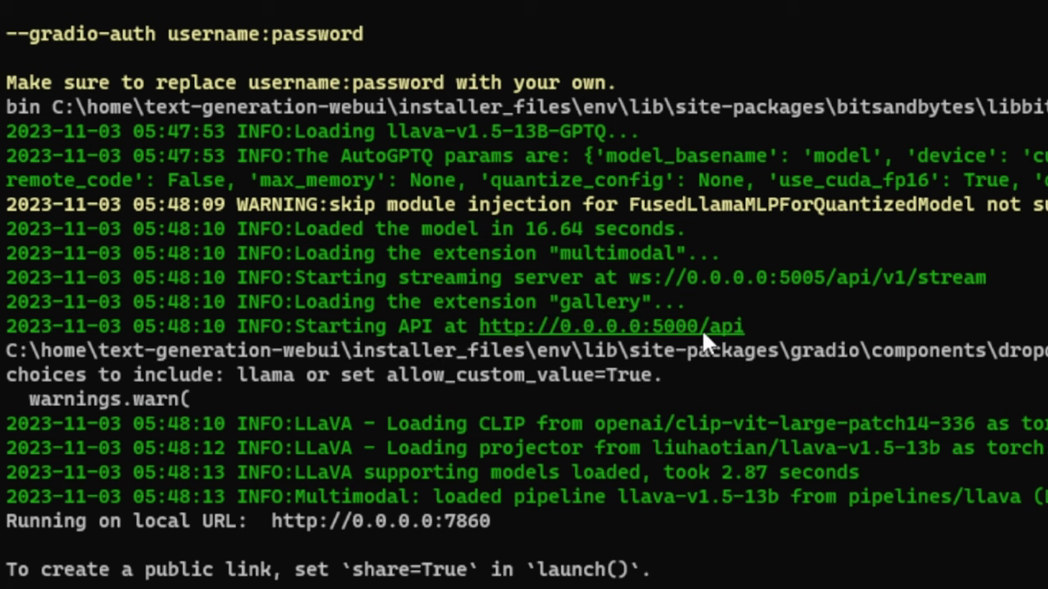
pyautogui.moveTo(1001, 275)
pyautogui.mouseDown()
pyautogui.moveTo(671, 281)
pyautogui.moveTo(1000, 279)
pyautogui.moveTo(691, 286)
pyautogui.moveTo(775, 325)
pyautogui.moveTo(982, 278)
pyautogui.moveTo(629, 285)
pyautogui.moveTo(766, 293)
pyautogui.moveTo(798, 283)
pyautogui.moveTo(554, 255)
pyautogui.moveTo(1011, 285)
pyautogui.mouseUp()
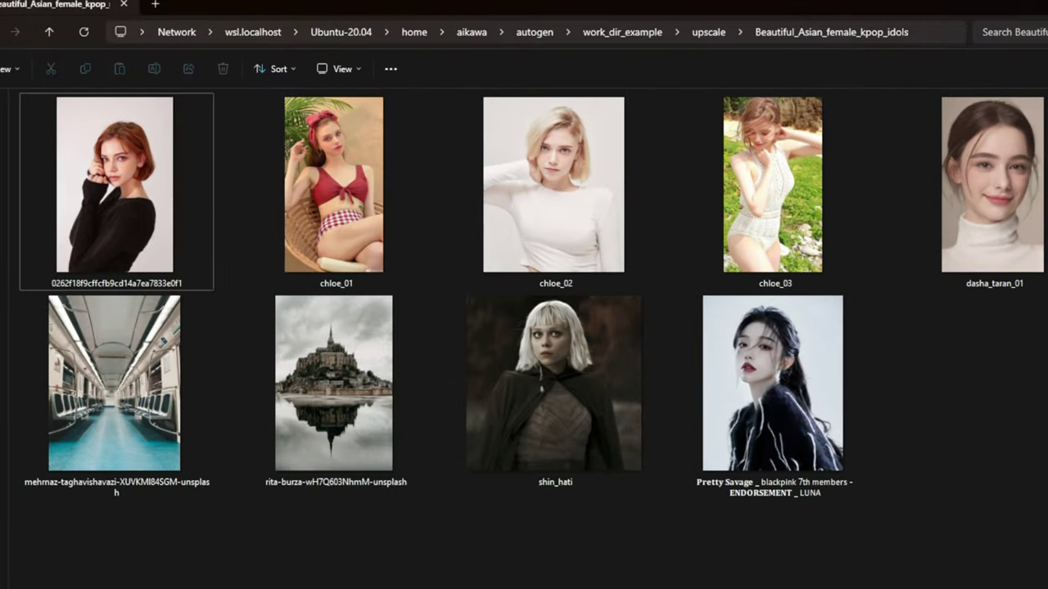
pyautogui.moveTo(1047, 588); pyautogui.dragTo(458, 588)
pyautogui.moveTo(1047, 588)
pyautogui.mouseDown()
pyautogui.moveTo(67, 184)
pyautogui.moveTo(1047, 588)
pyautogui.mouseUp()
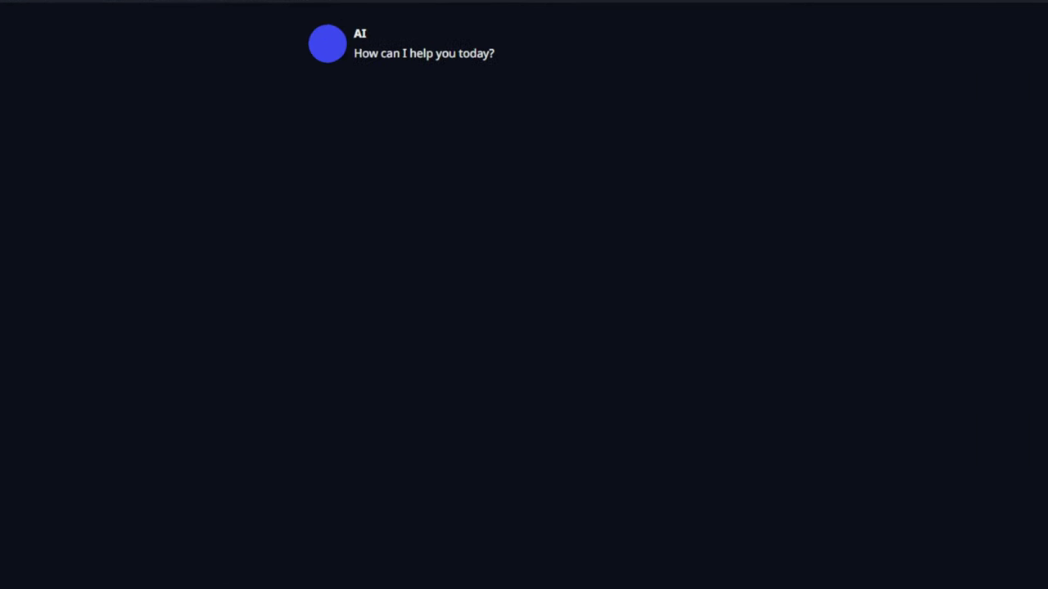
# Review the web UI's chat page, generation parameters and model page, and the model path in the launch command
pyautogui.scroll(-10, 311, 260)
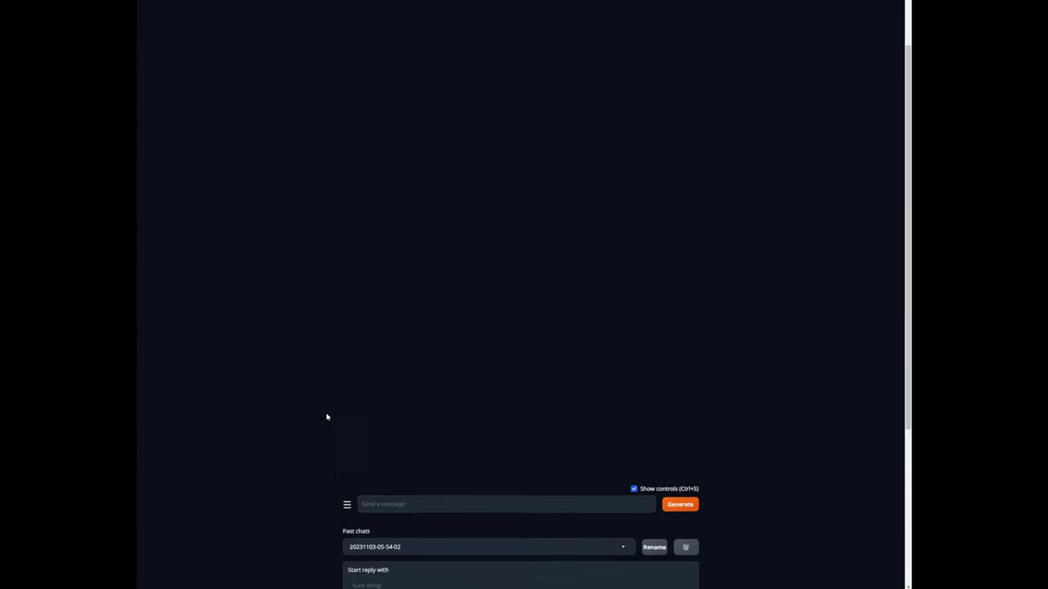
pyautogui.scroll(3, 188, 344)
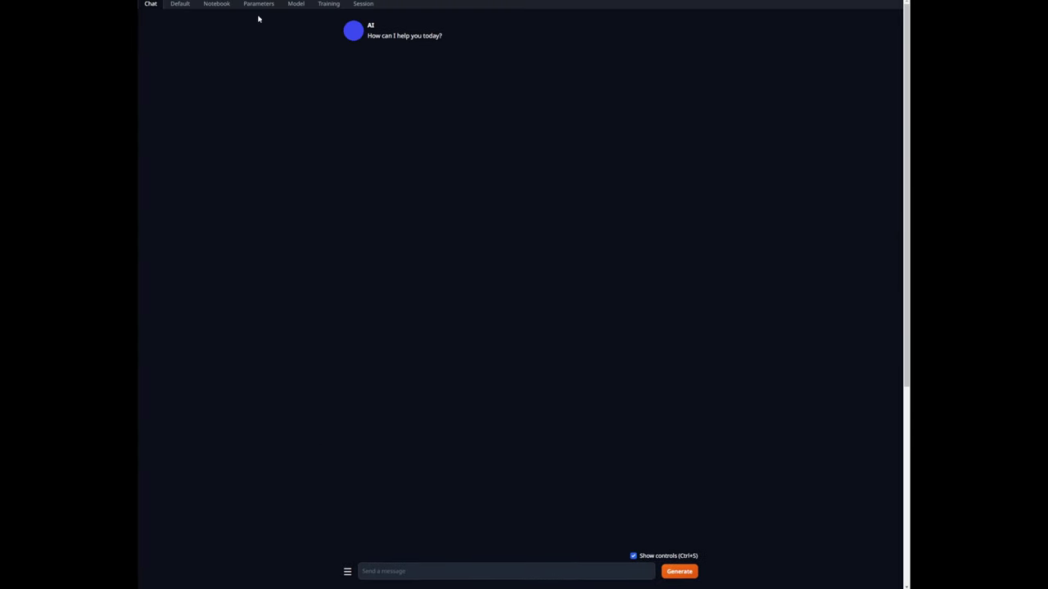
pyautogui.click(259, 4)
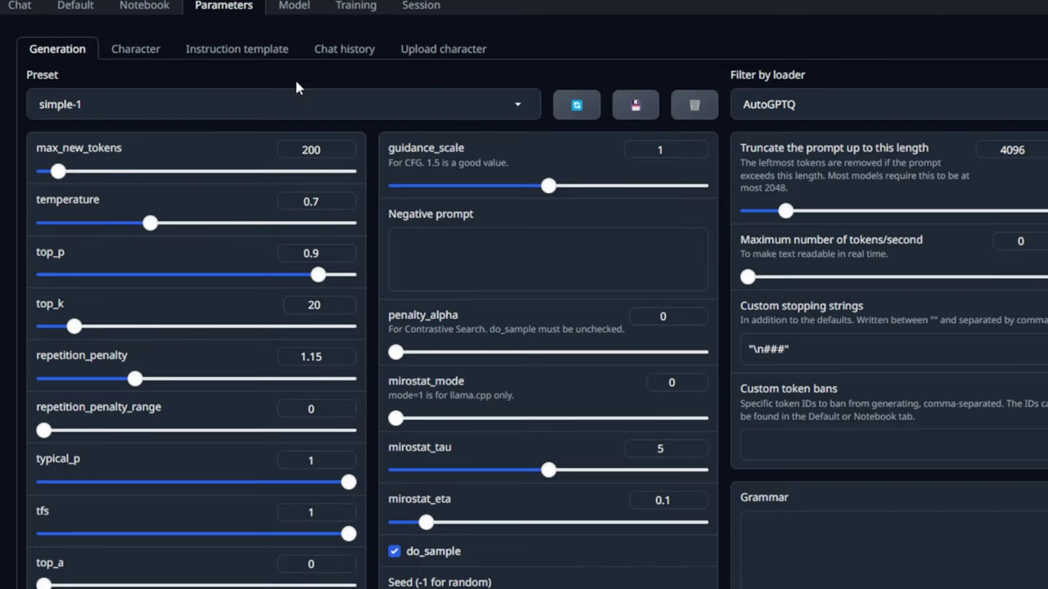
pyautogui.click(294, 5)
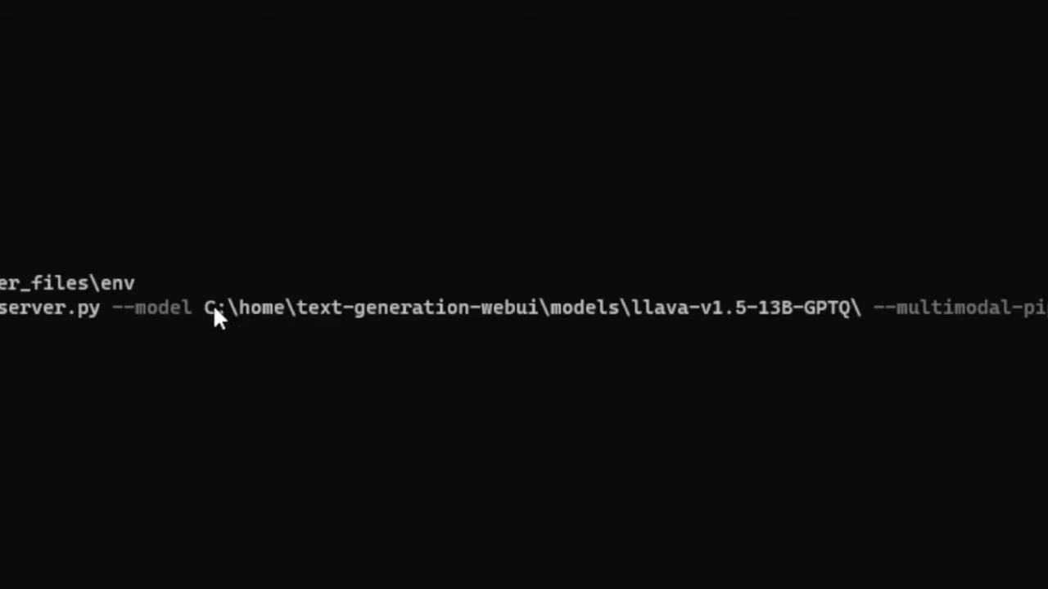
pyautogui.moveTo(206, 310); pyautogui.dragTo(484, 311)
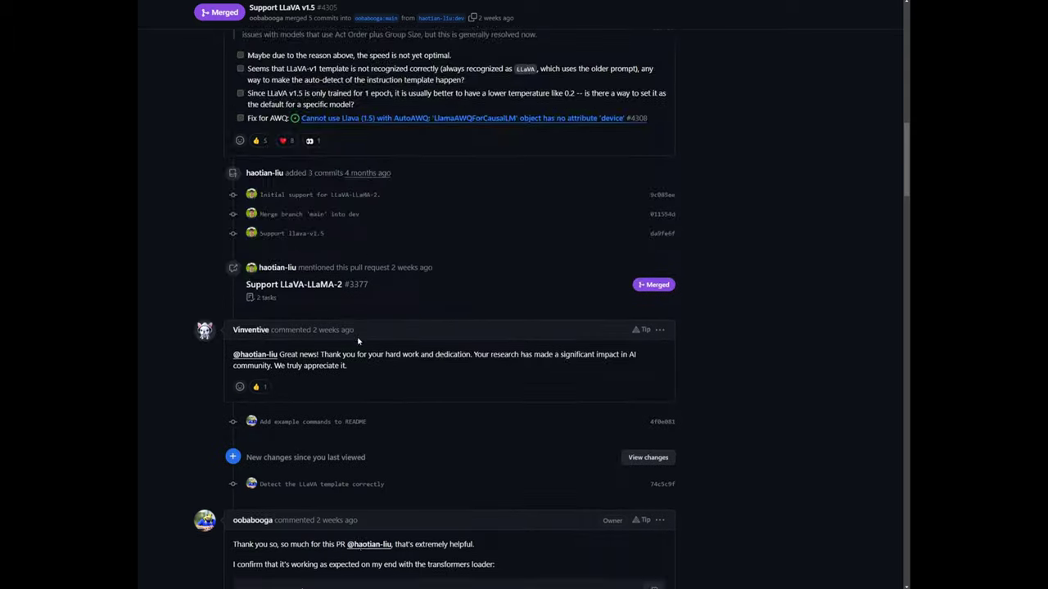
# Read the "Support LLaVA v1.5" pull request discussion for the launch options and recommended generation preset
pyautogui.scroll(-9, 358, 339)
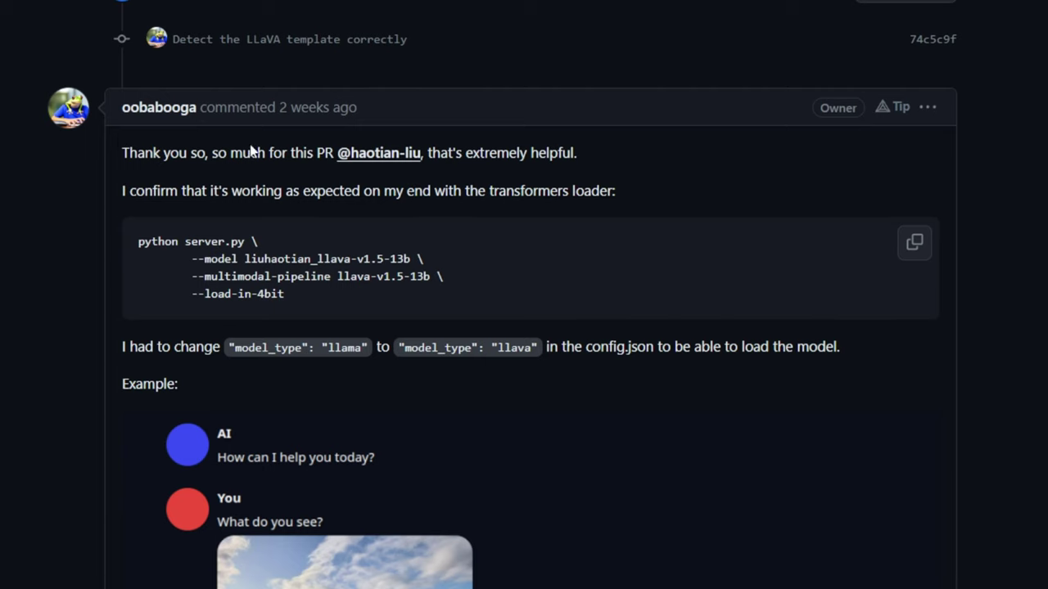
pyautogui.scroll(-7, 252, 151)
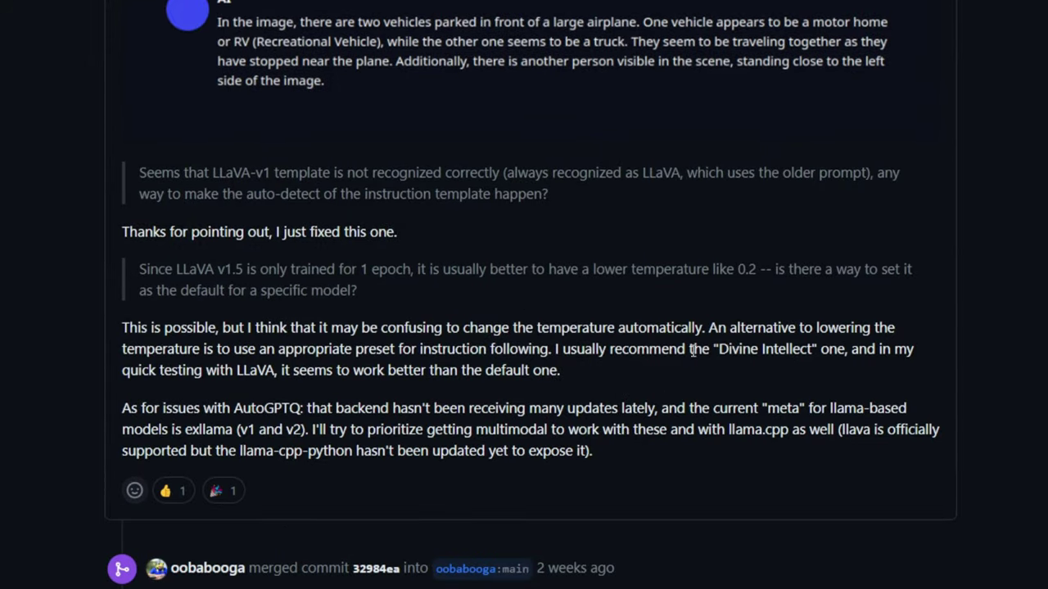
pyautogui.moveTo(719, 348); pyautogui.dragTo(808, 351)
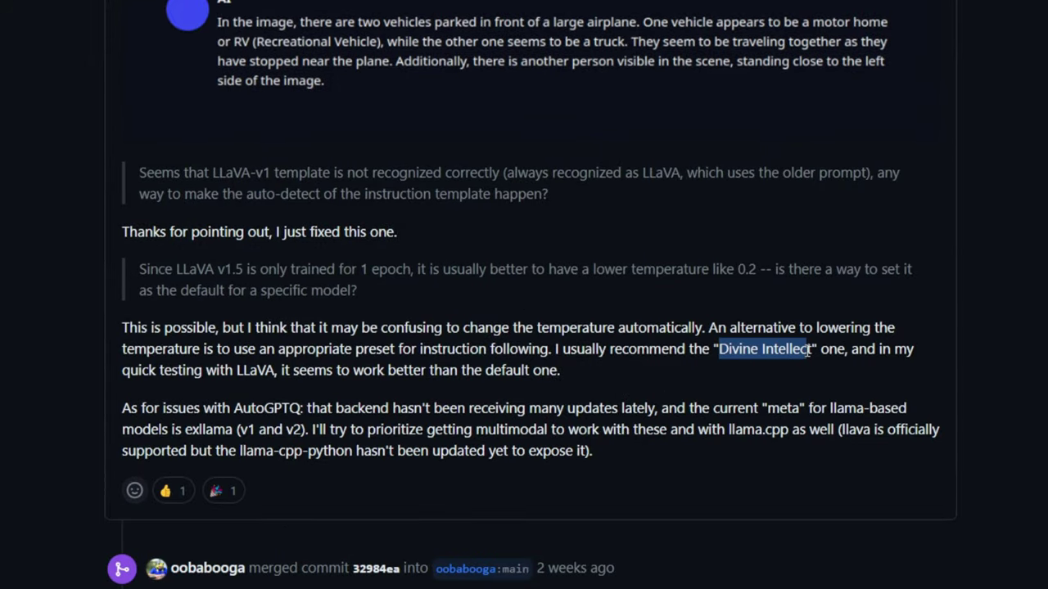
pyautogui.click(467, 366)
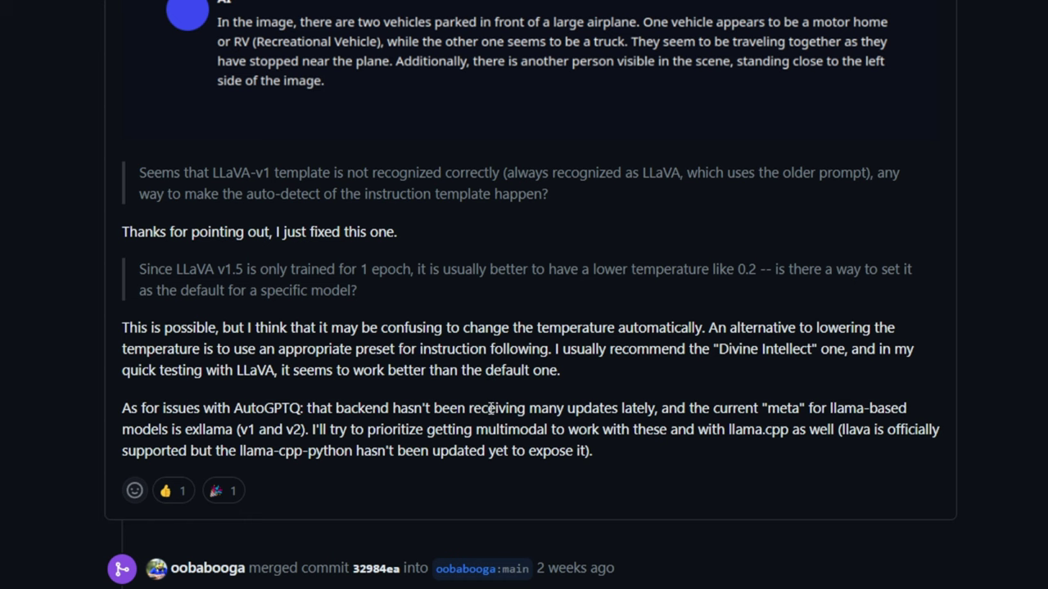
# Load the Divine Intellect generation preset in the web UI and set its temperature to 0.2
pyautogui.scroll(2, 475, 414)
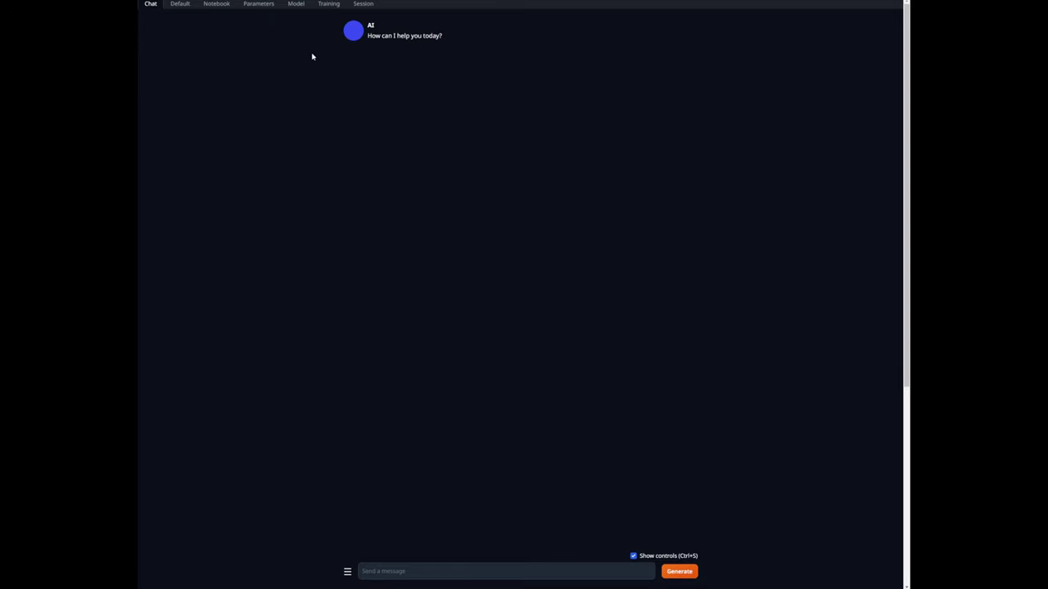
pyautogui.click(256, 5)
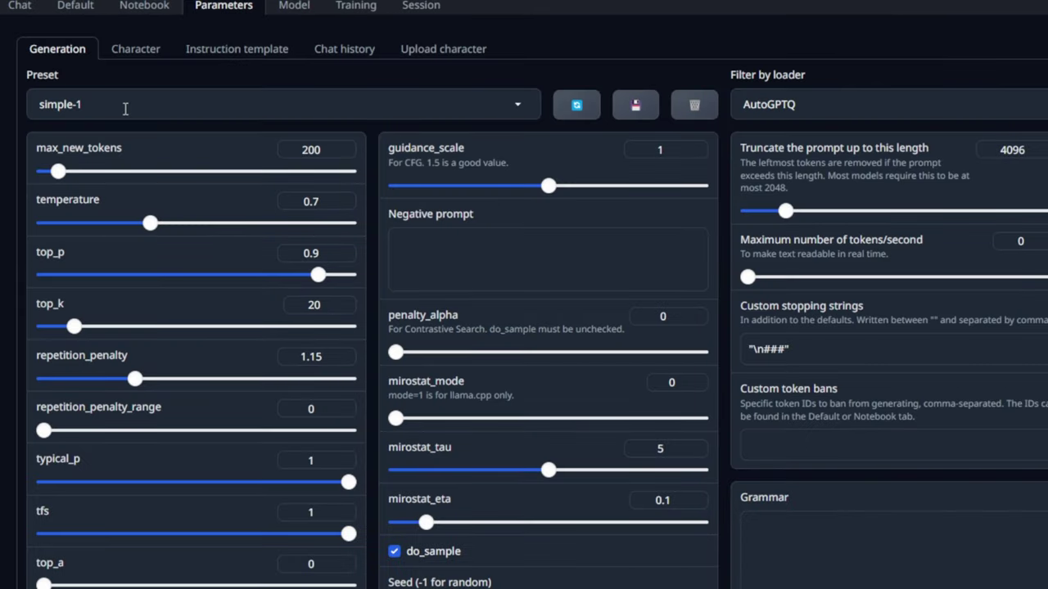
pyautogui.click(454, 103)
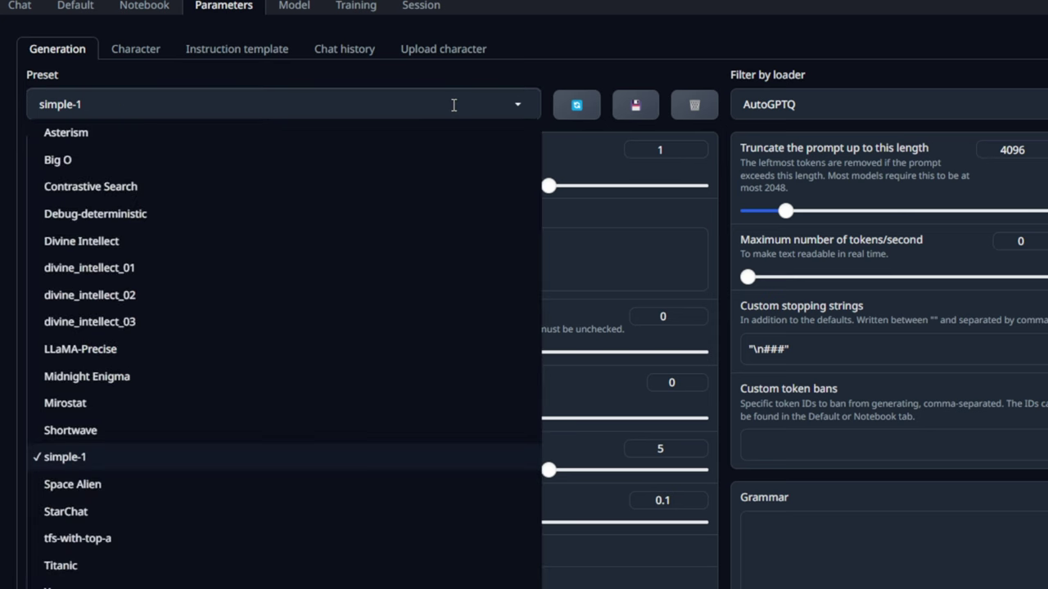
pyautogui.click(284, 241)
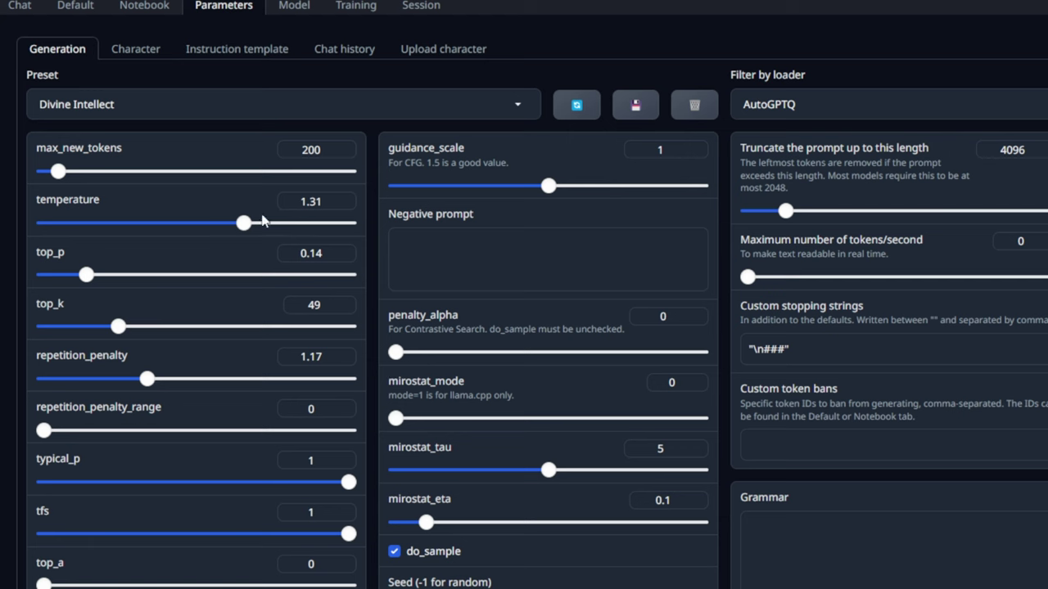
pyautogui.moveTo(244, 223); pyautogui.dragTo(66, 225)
pyautogui.doubleClick(316, 202)
pyautogui.write('0.2')
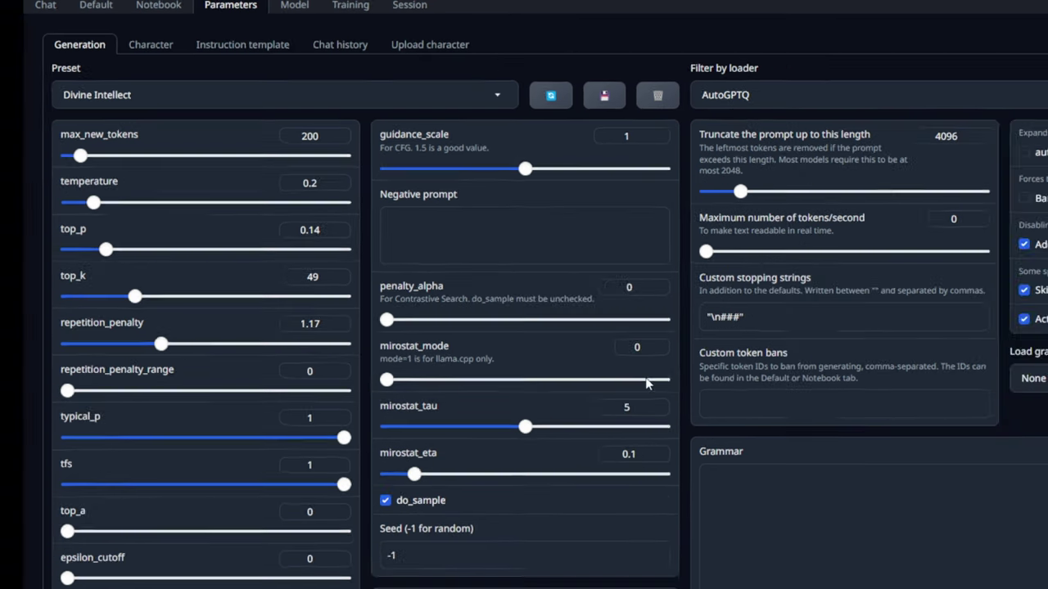
# Save the current generation settings as the preset divine_intellect_04.yaml and load that preset
pyautogui.click(636, 105)
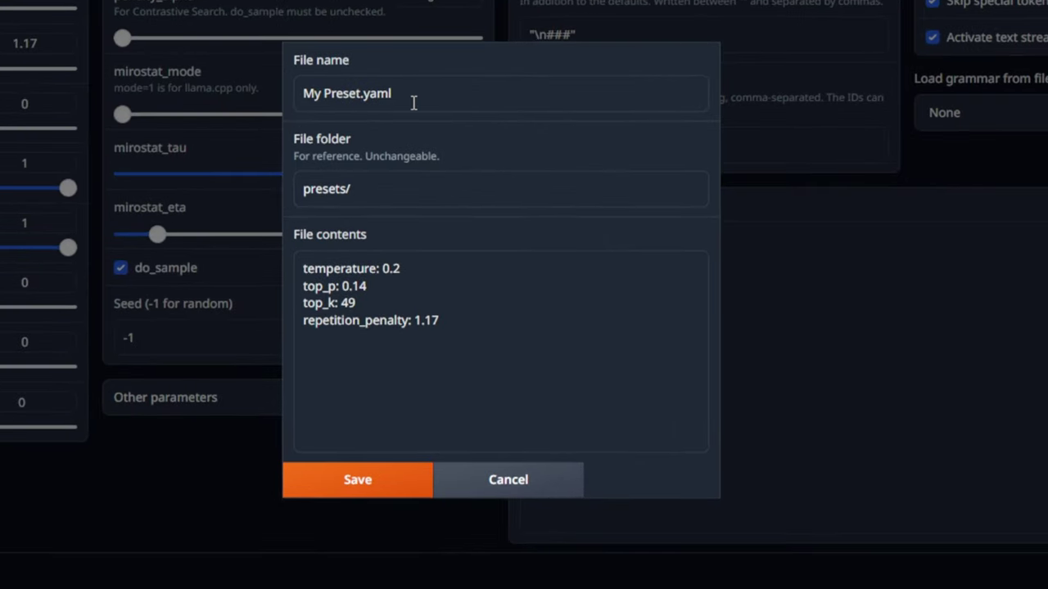
pyautogui.click(414, 102)
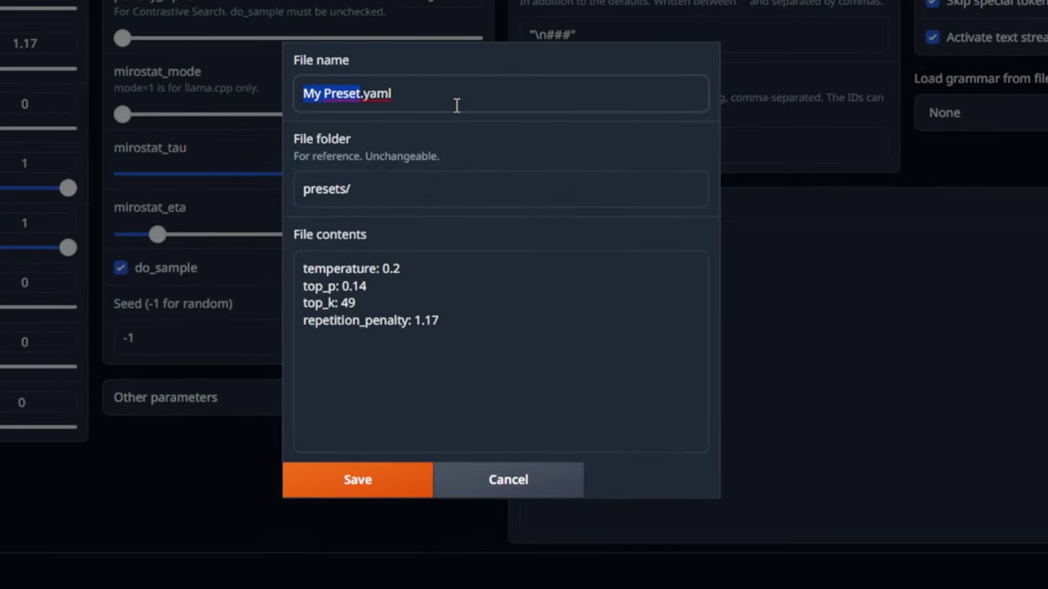
pyautogui.write('divine_intel')
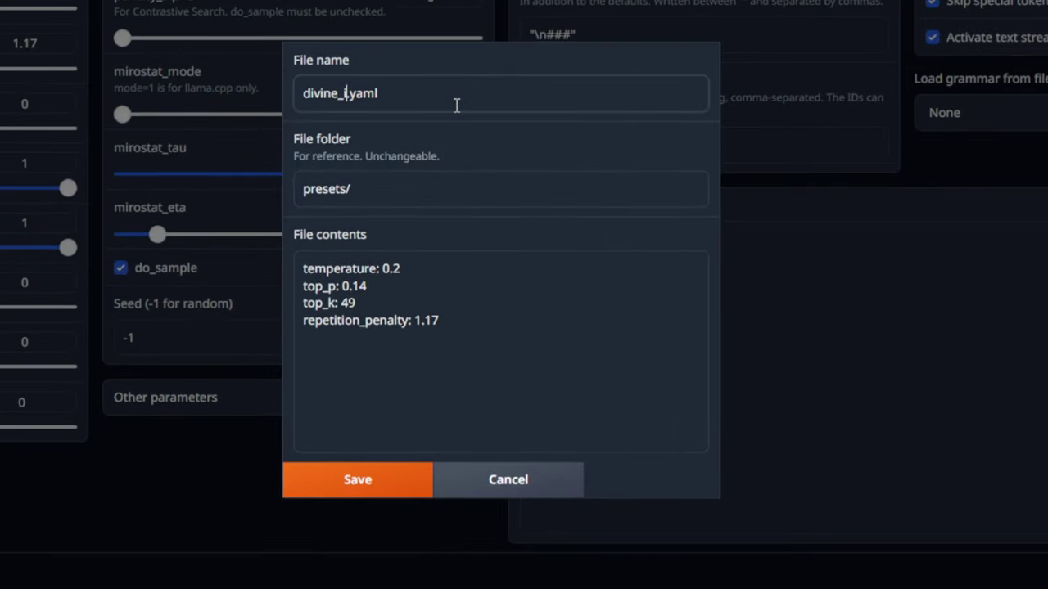
pyautogui.write('lect_04')
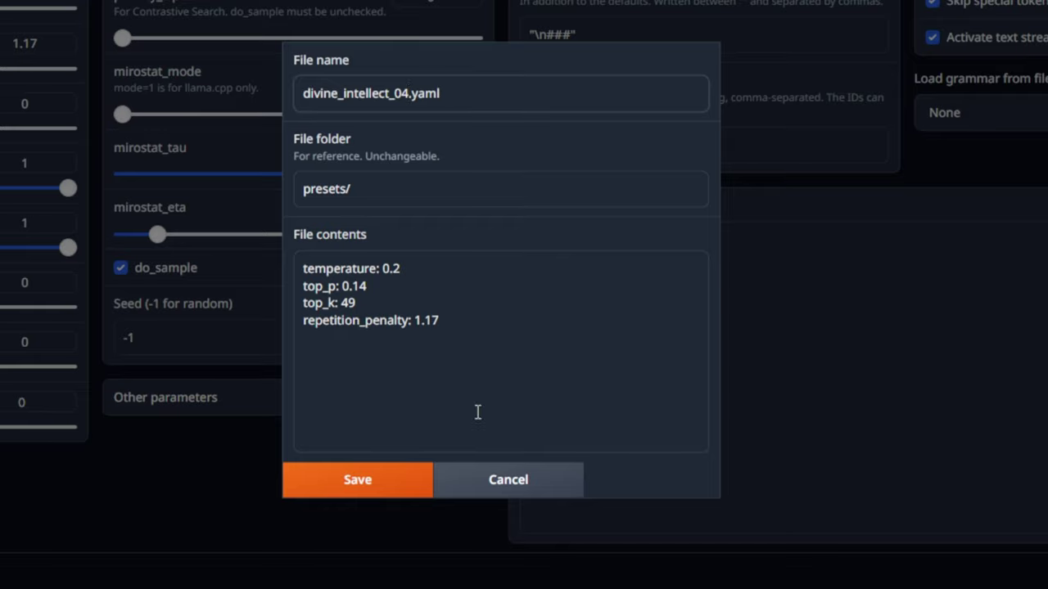
pyautogui.click(393, 483)
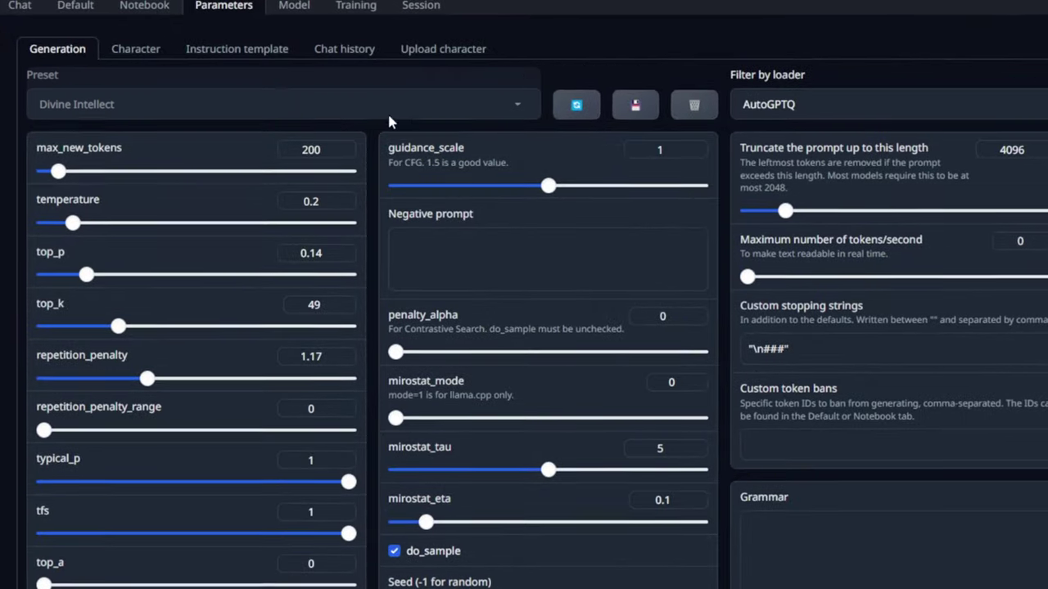
pyautogui.click(320, 58)
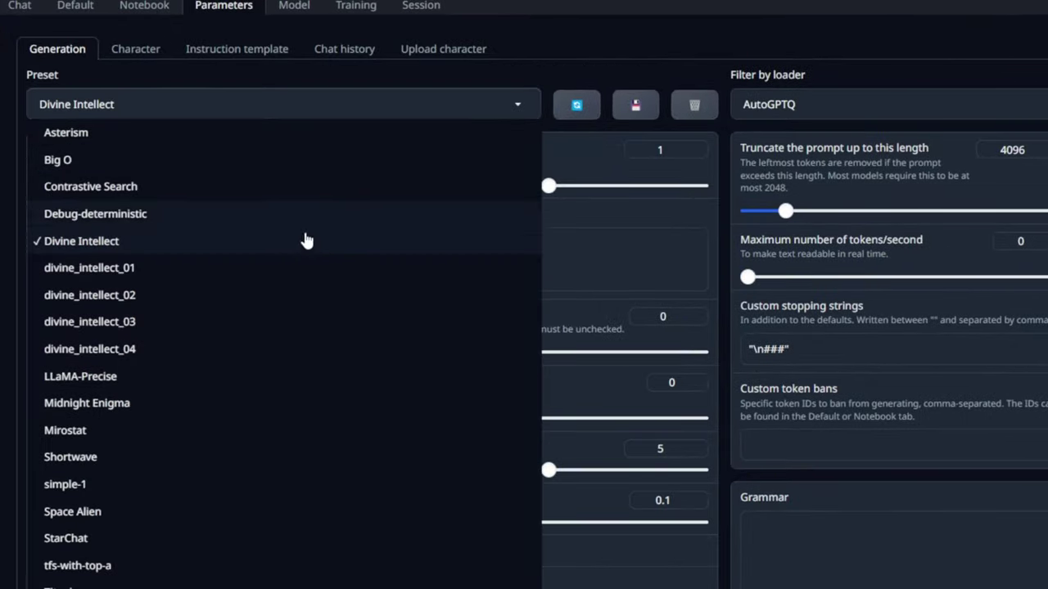
pyautogui.click(177, 350)
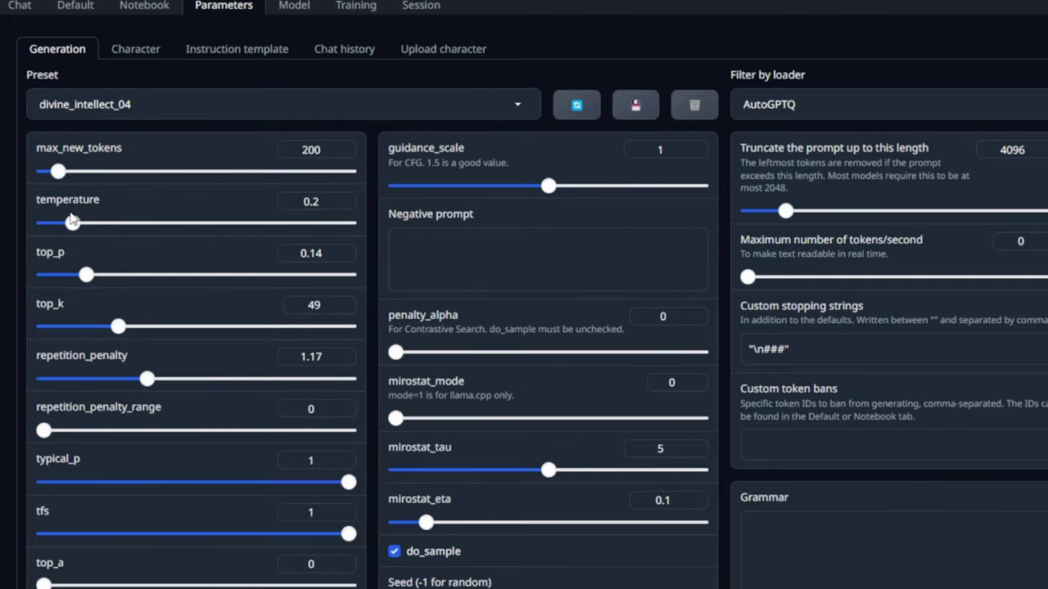
# Compare the settings of the divine_intellect_03 and divine_intellect_02 presets, and return to divine_intellect_04
pyautogui.click(176, 106)
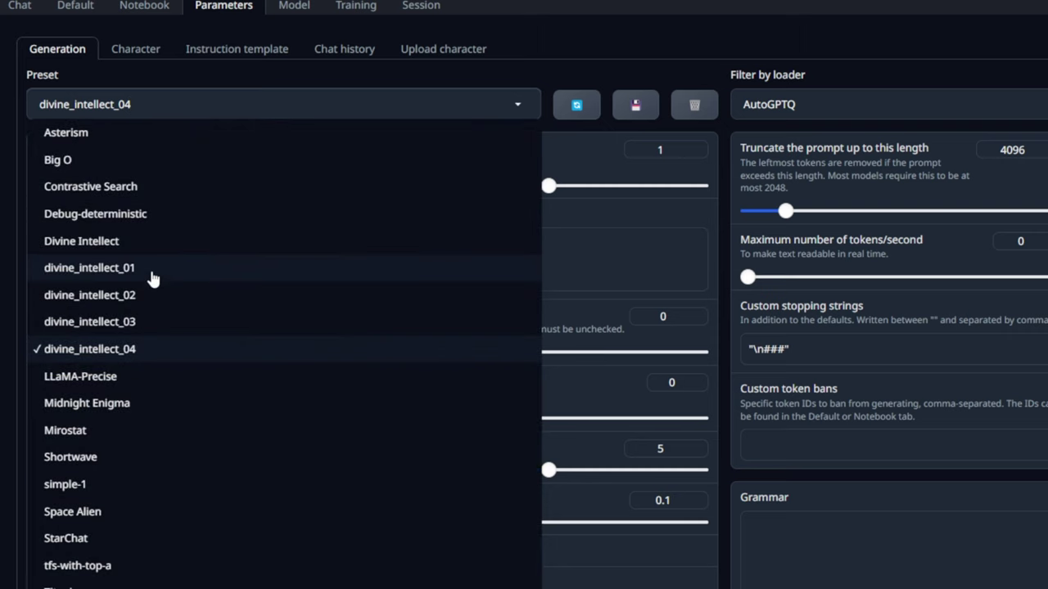
pyautogui.click(157, 323)
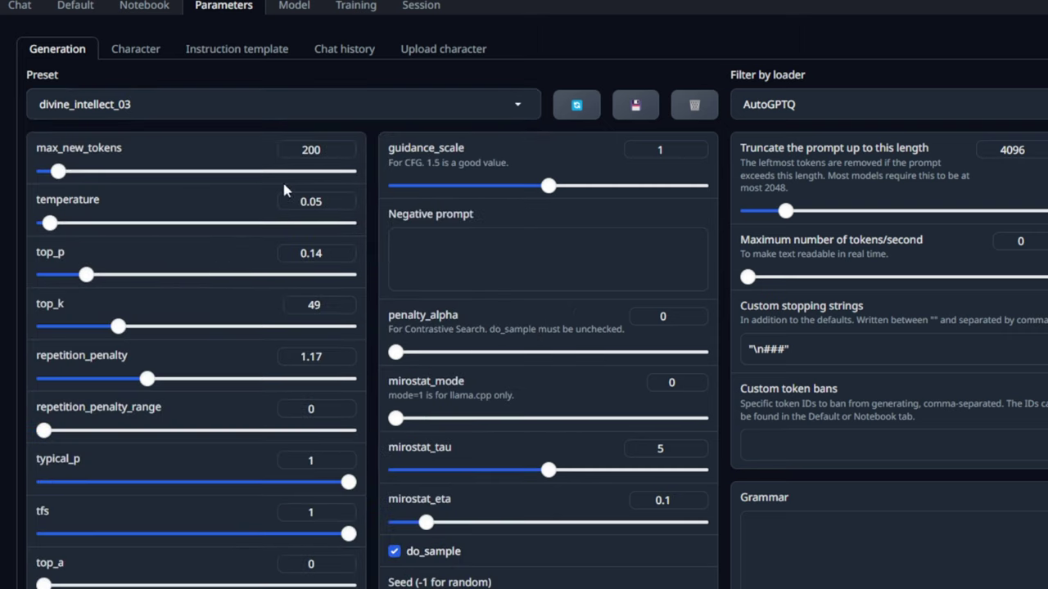
pyautogui.click(157, 111)
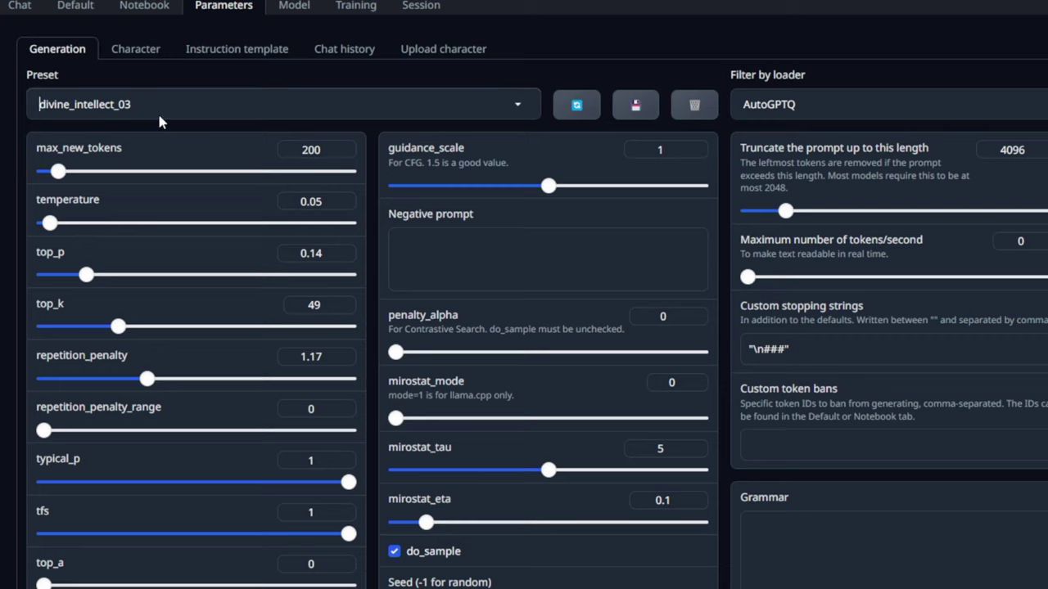
pyautogui.click(171, 296)
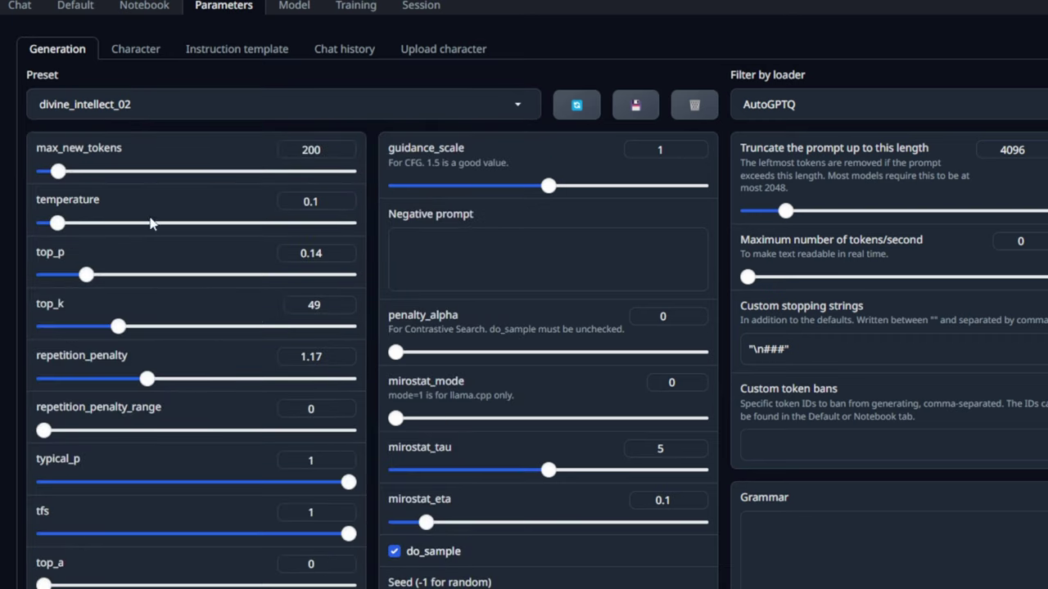
pyautogui.click(316, 109)
pyautogui.click(223, 348)
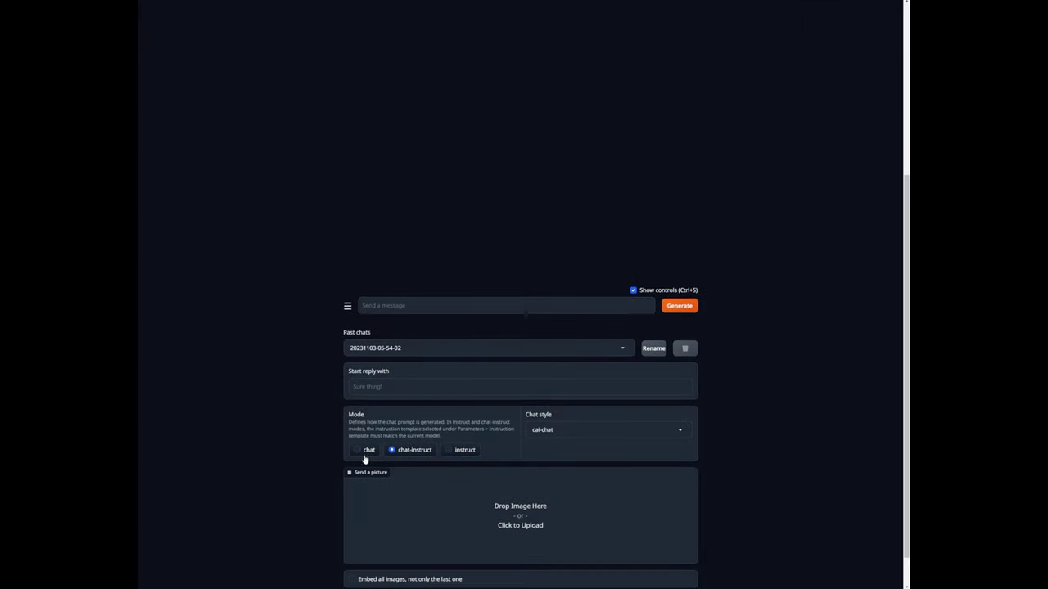
# Try the chat and instruct modes on the chat page, and return to chat-instruct
pyautogui.click(367, 457)
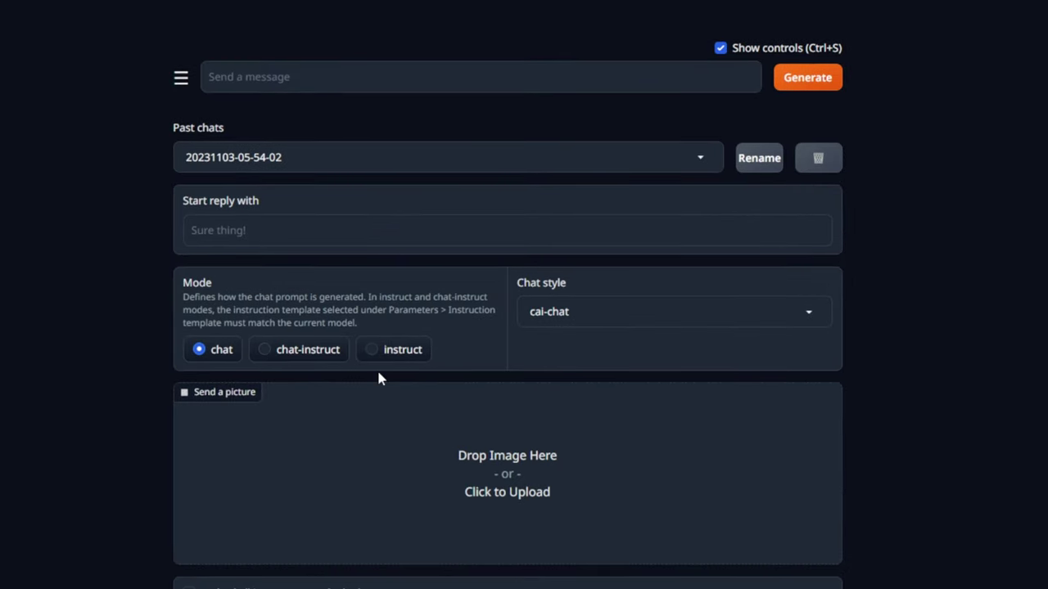
pyautogui.click(336, 384)
pyautogui.click(401, 352)
pyautogui.click(312, 344)
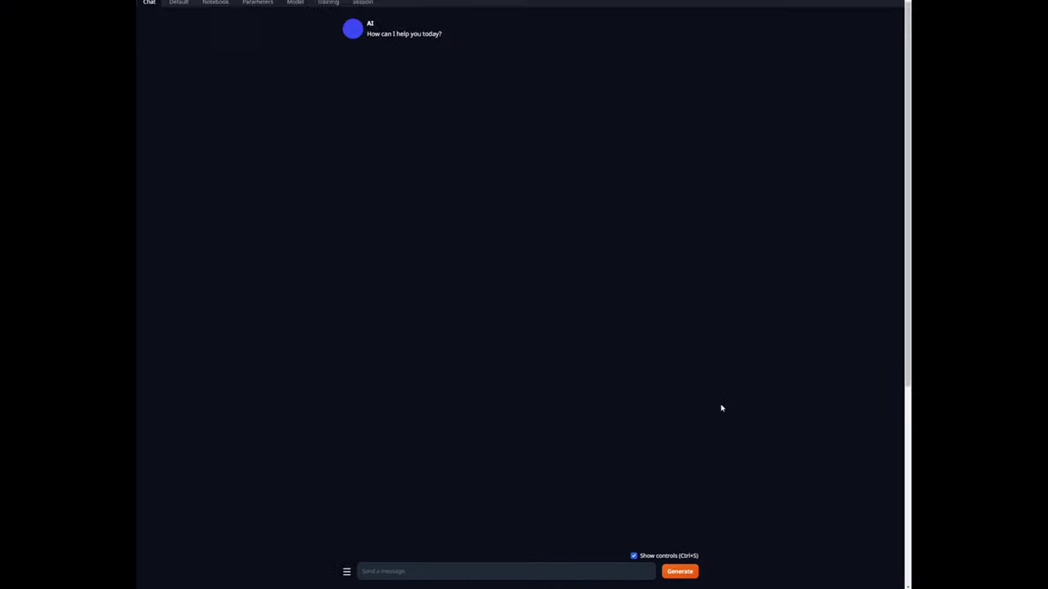
# Add the portrait of the blonde woman in a white top and send the prompt "Please describe this image with as much detail as possible."
pyautogui.scroll(-5, 843, 271)
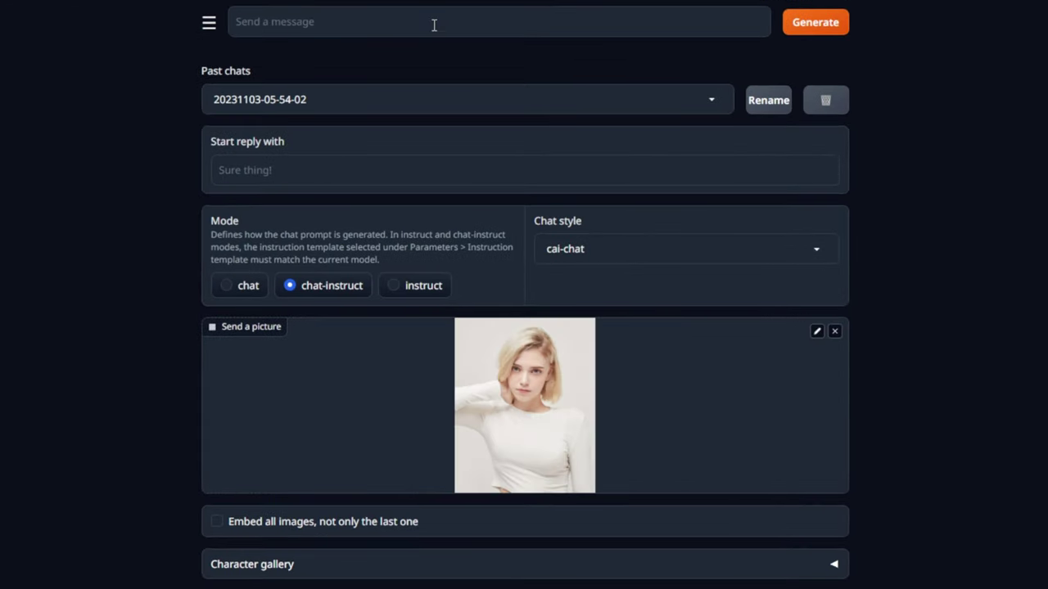
pyautogui.write('Please descriv')
pyautogui.press('BackSpace')
pyautogui.write('be this ')
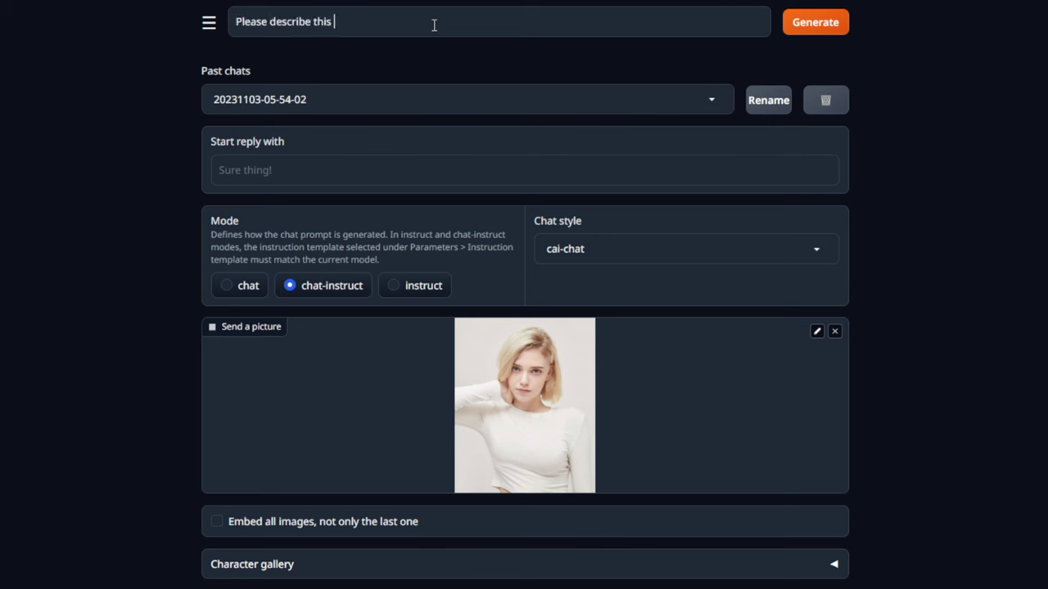
pyautogui.write('image with as much d')
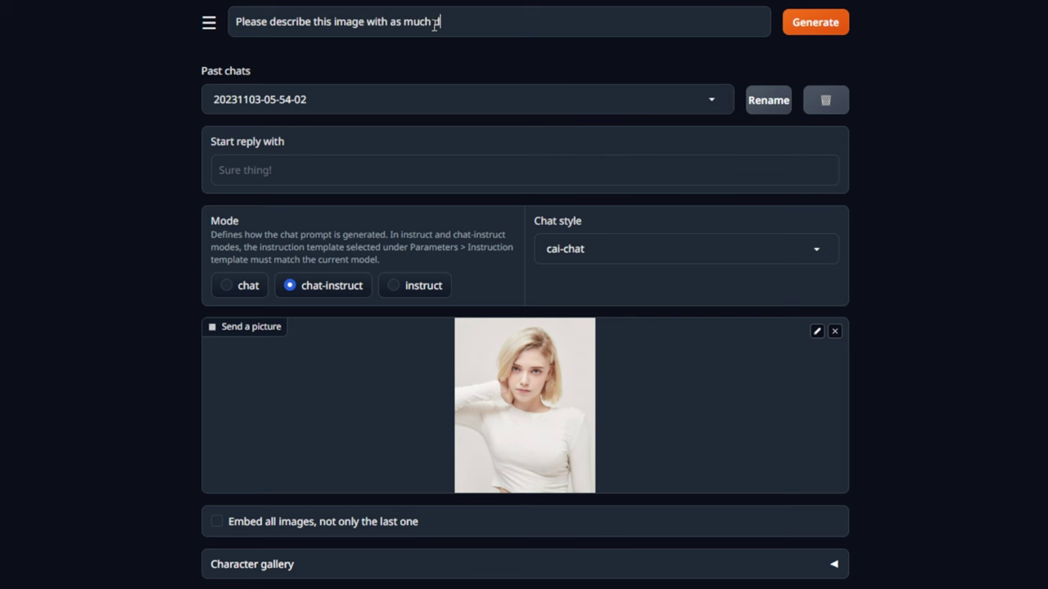
pyautogui.write('etail as possible.')
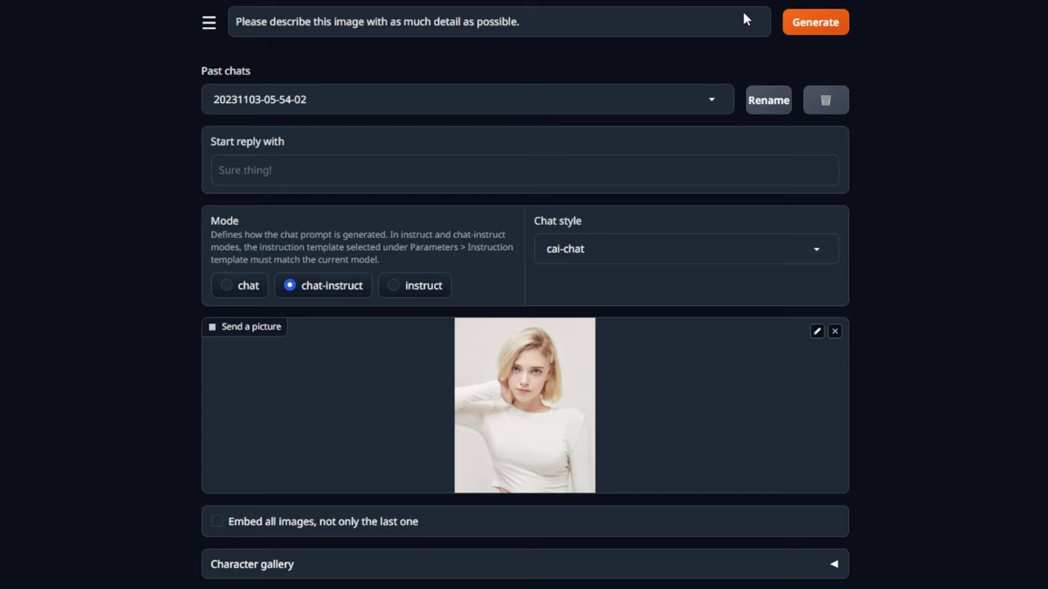
pyautogui.click(810, 22)
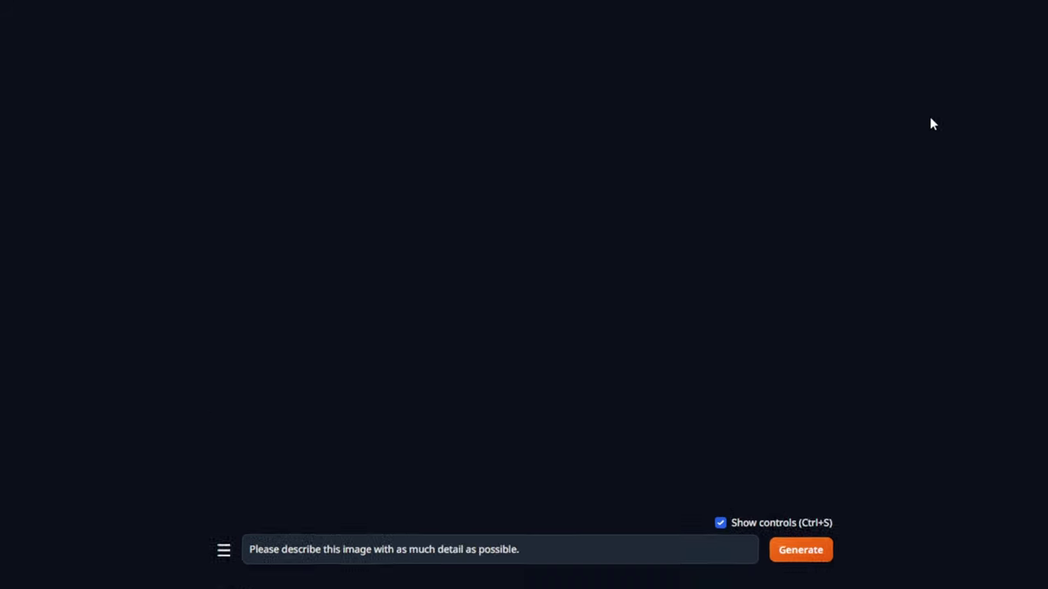